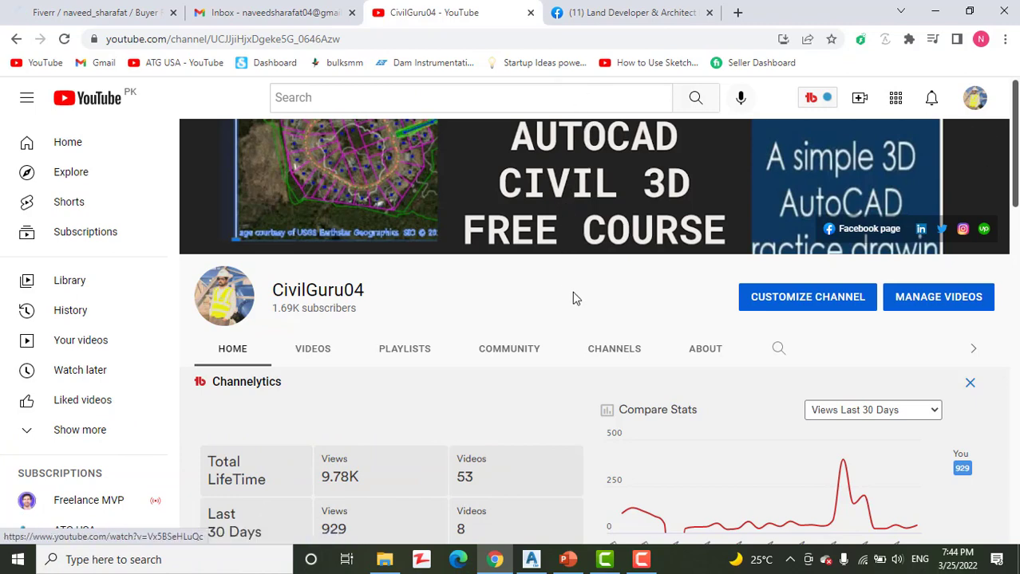
Show the Land Developer & Architect Designer Facebook page, scrolled down to its Business tools and Create Post panels
left_click(631, 16)
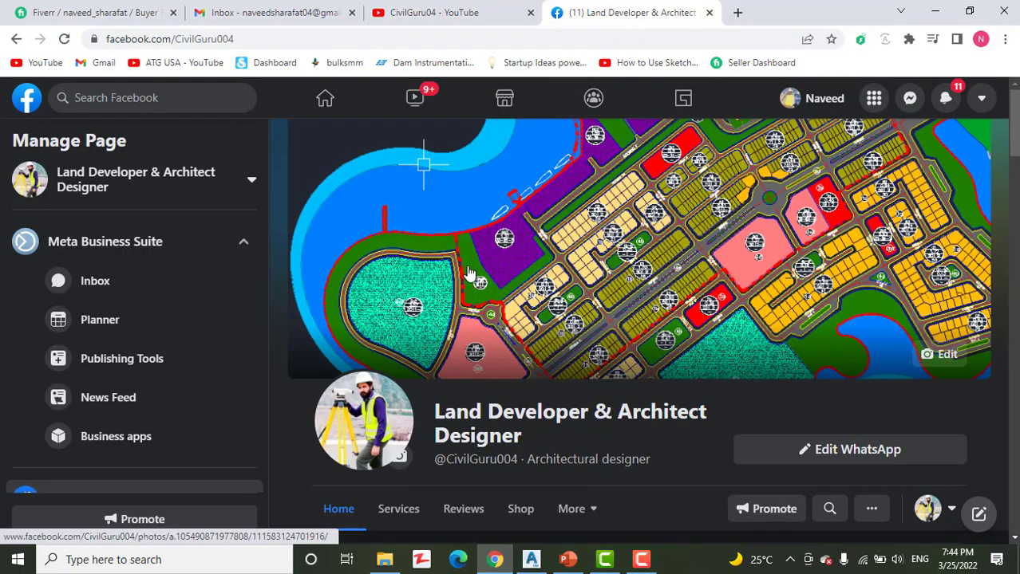
scroll(469, 273, "down", 2)
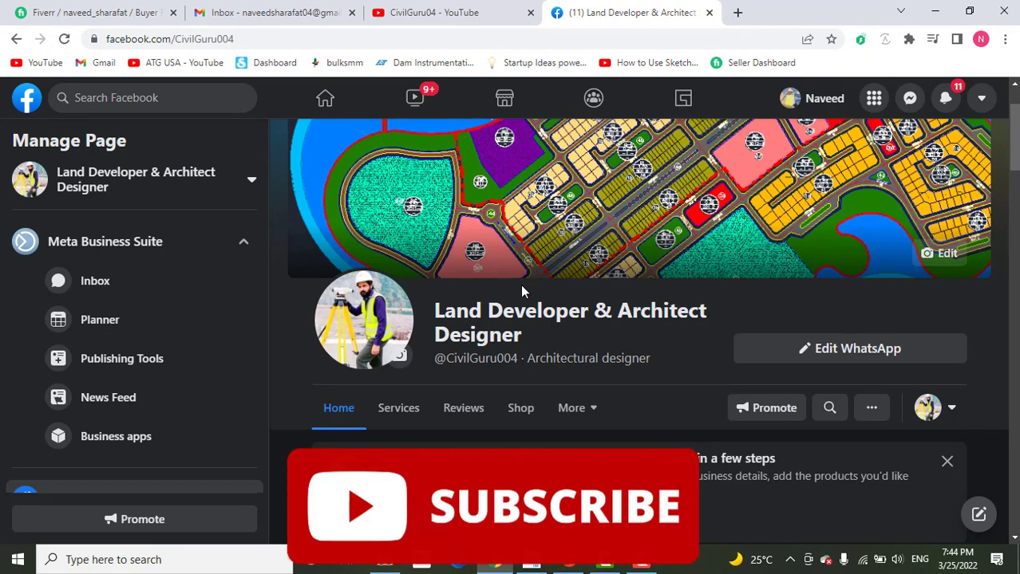
scroll(520, 284, "down", 5)
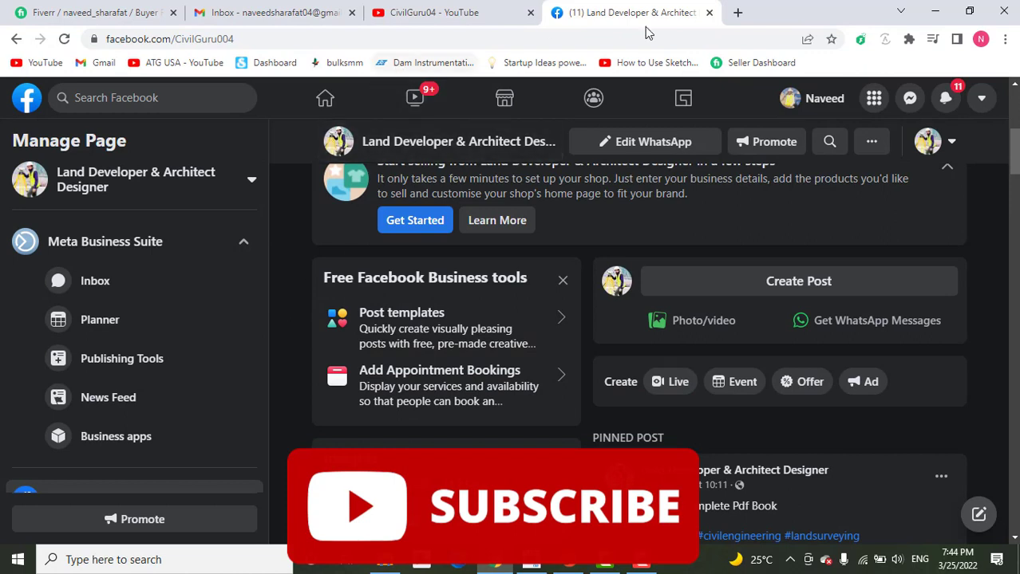
Minimize the browser, refresh the desktop, and bring the Station Offset Labels.dwg drawing forward in Civil 3D
left_click(937, 15)
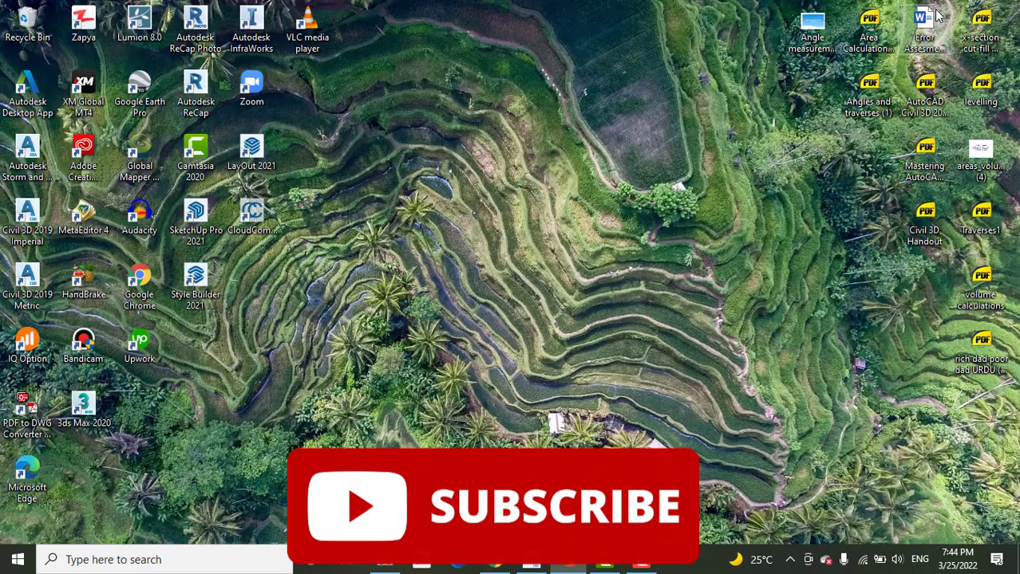
right_click(536, 201)
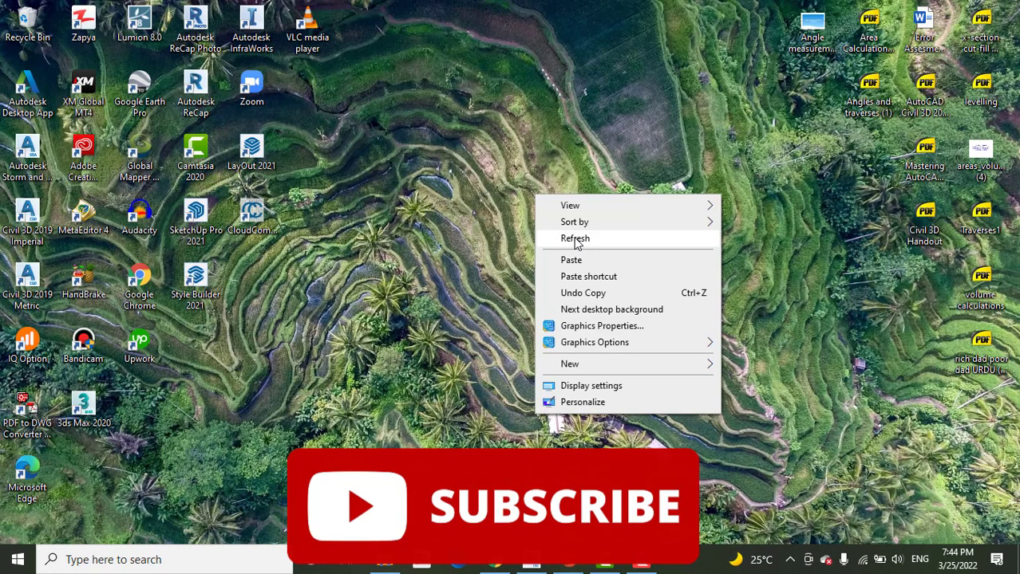
left_click(578, 237)
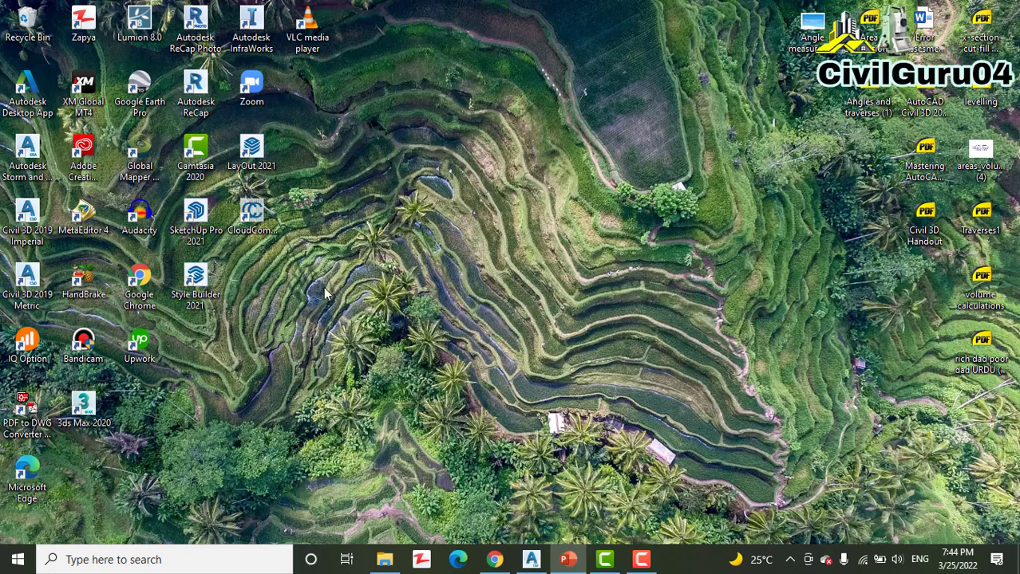
left_click(531, 560)
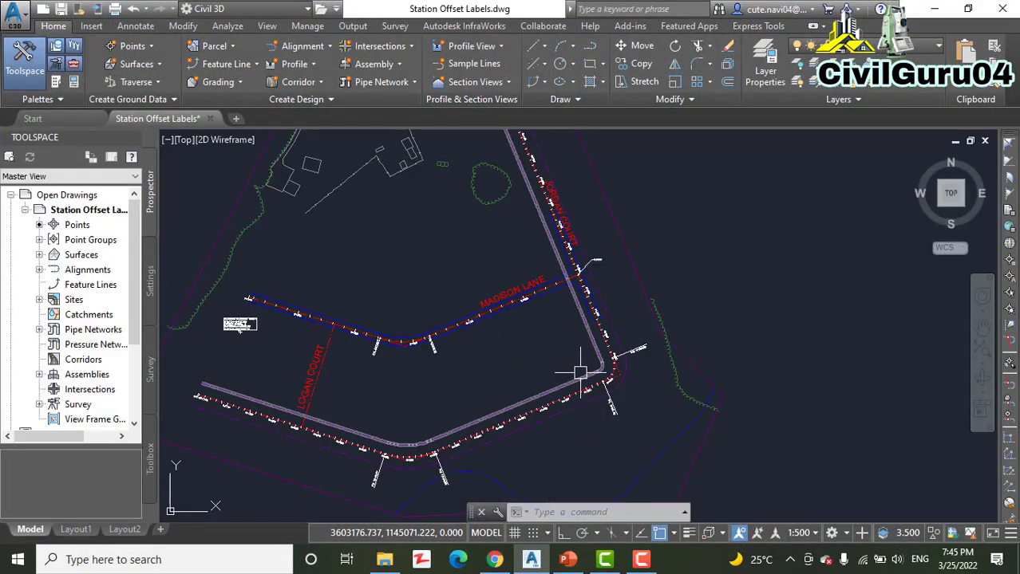
mouse_move(580, 372)
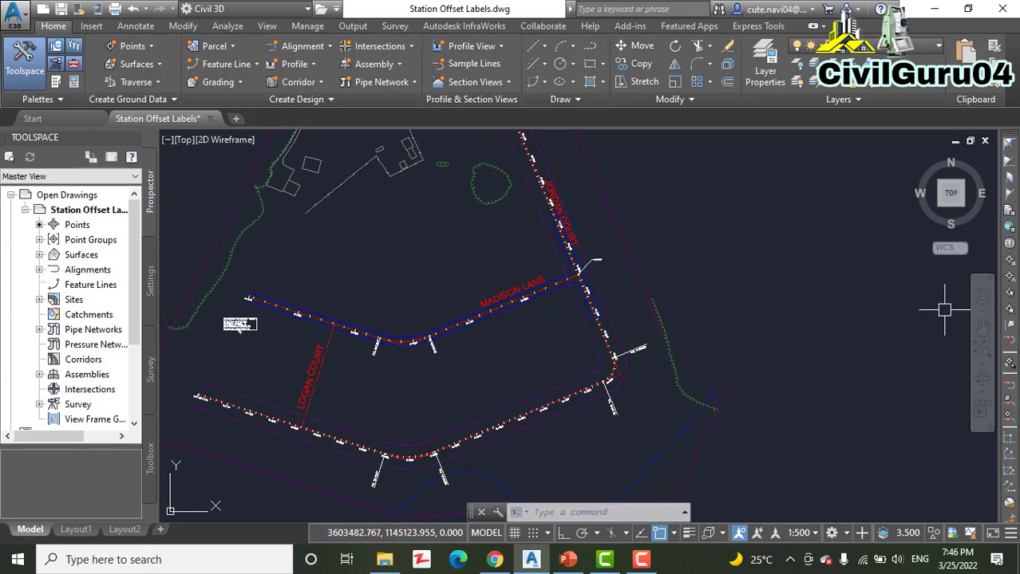
key("super+shift+q")
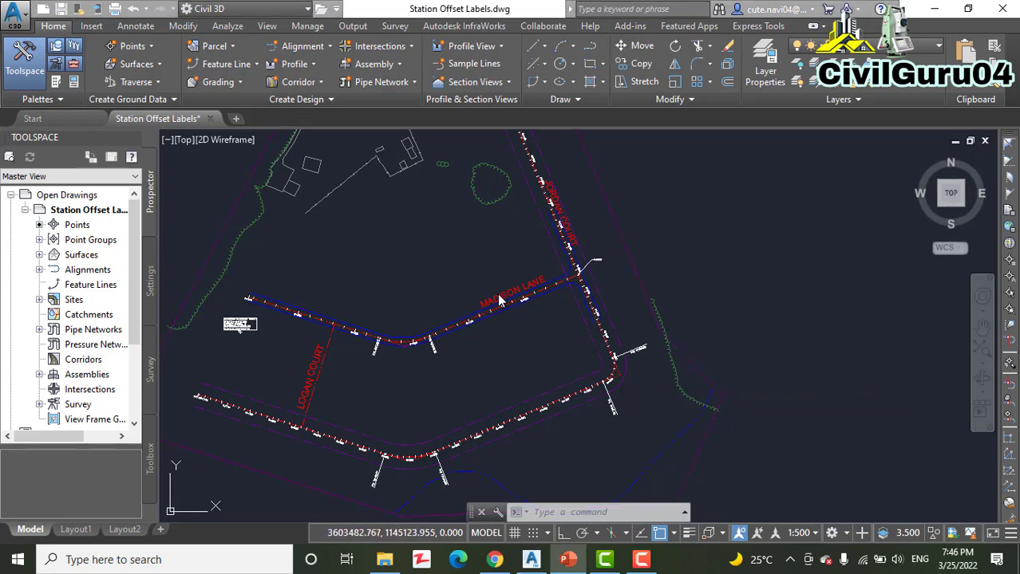
left_click(758, 218)
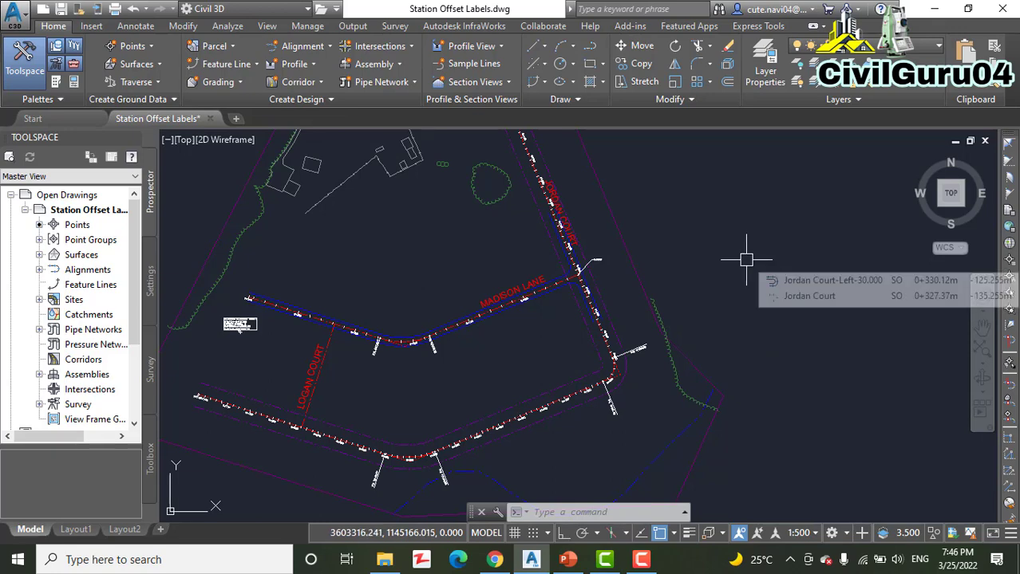
mouse_move(745, 257)
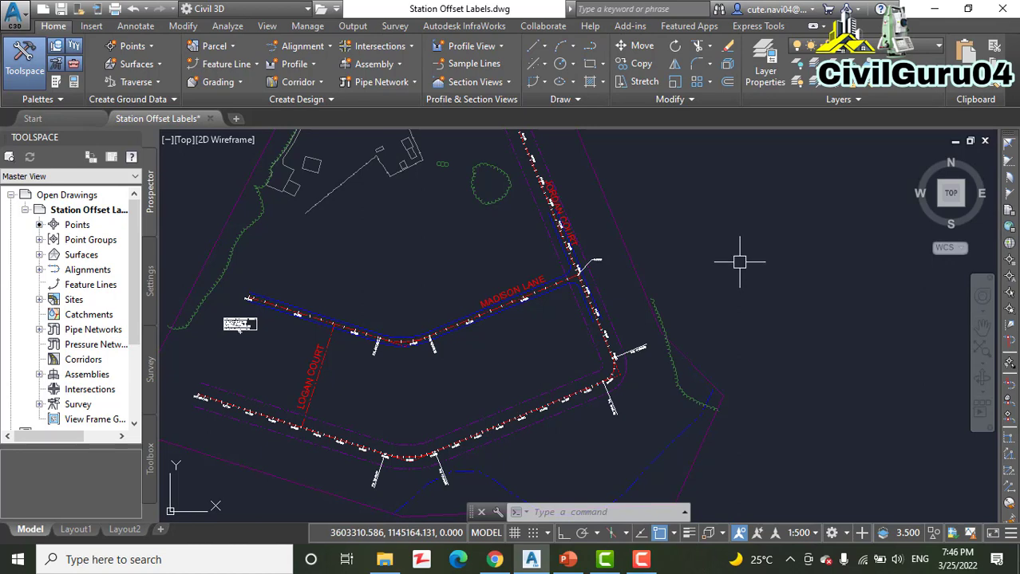
mouse_move(740, 262)
middle_mouse_down()
mouse_move(768, 258)
mouse_move(764, 211)
middle_mouse_up()
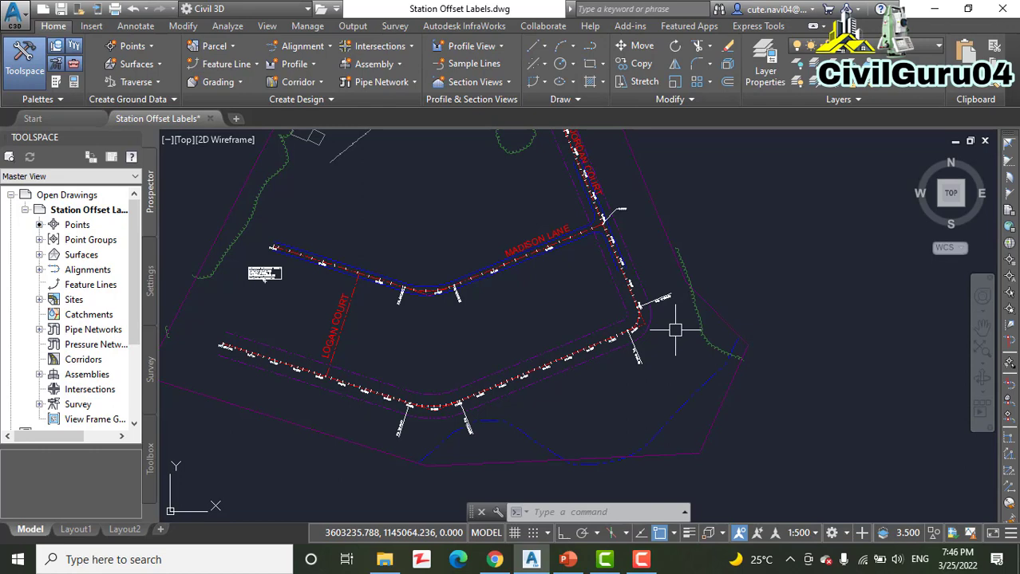
mouse_move(675, 330)
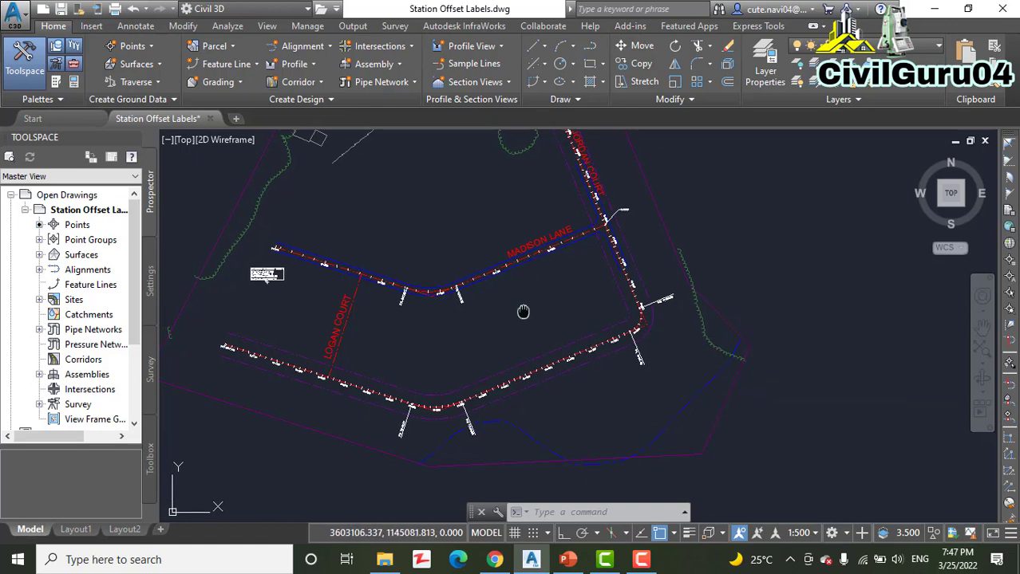
scroll(553, 296, "up", 3)
scroll(564, 335, "down", 4)
scroll(558, 304, "up", 2)
middle_click_drag(557, 304, 512, 275)
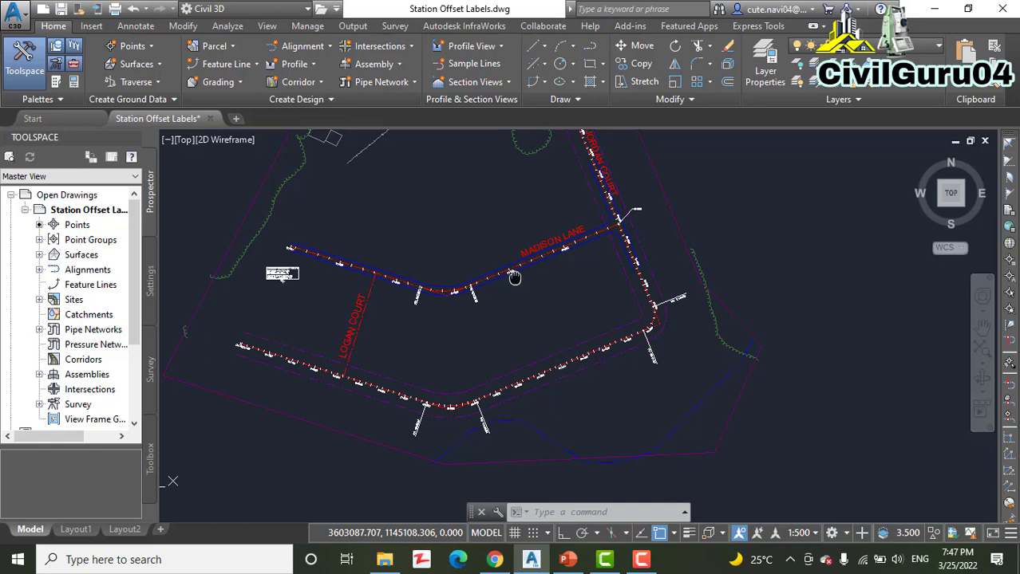
middle_click_drag(531, 346, 582, 465)
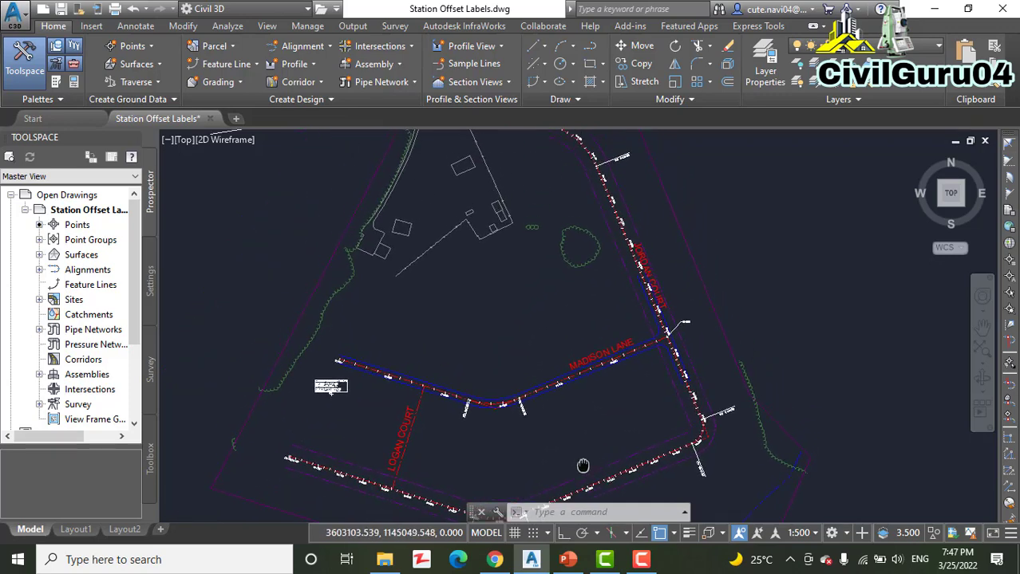
scroll(553, 390, "up", 2)
scroll(580, 358, "down", 3)
scroll(553, 330, "up", 3)
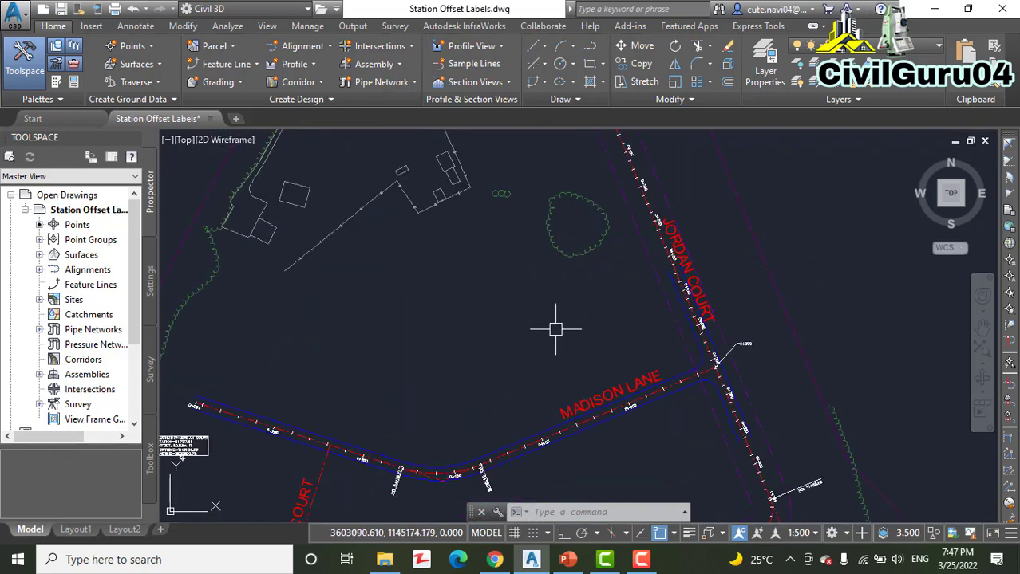
scroll(513, 304, "down", 1)
middle_click_drag(526, 335, 509, 262)
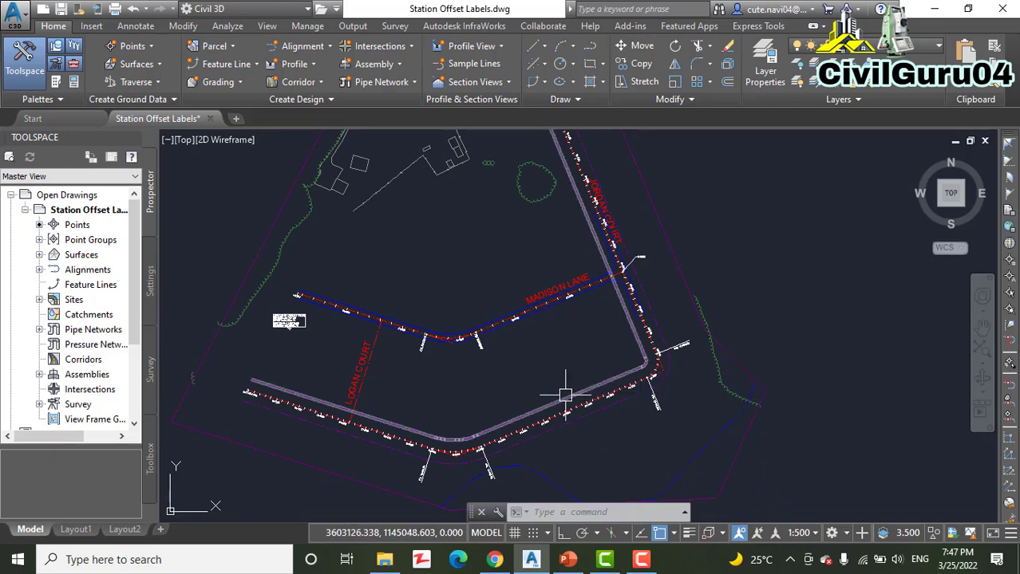
middle_click_drag(558, 363, 583, 320)
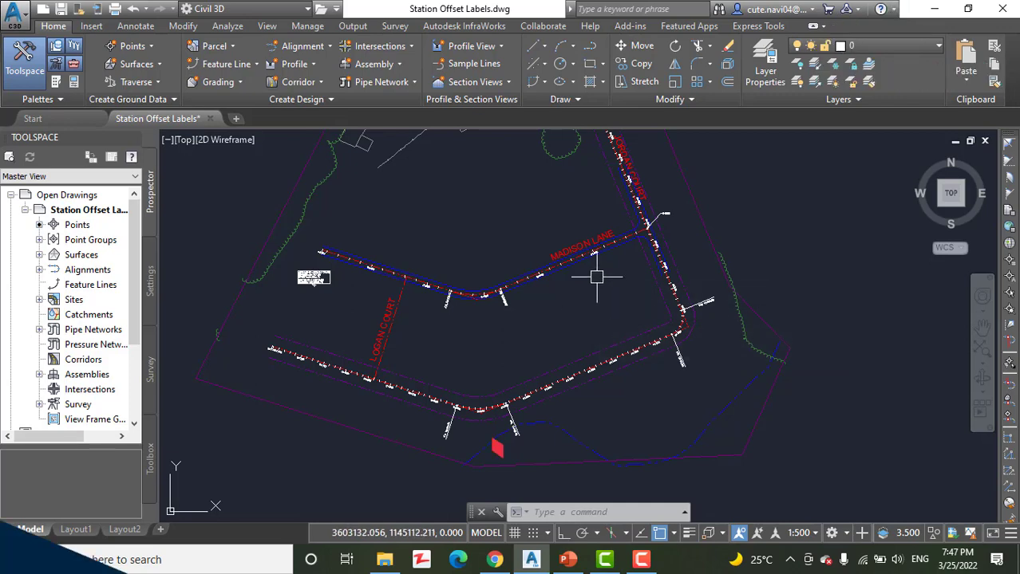
Select the Jordan Court alignment and start an Add Labels Station/Offset - Fixed Point label
middle_click_drag(595, 277, 566, 393)
scroll(659, 287, "up", 4)
scroll(551, 295, "up", 3)
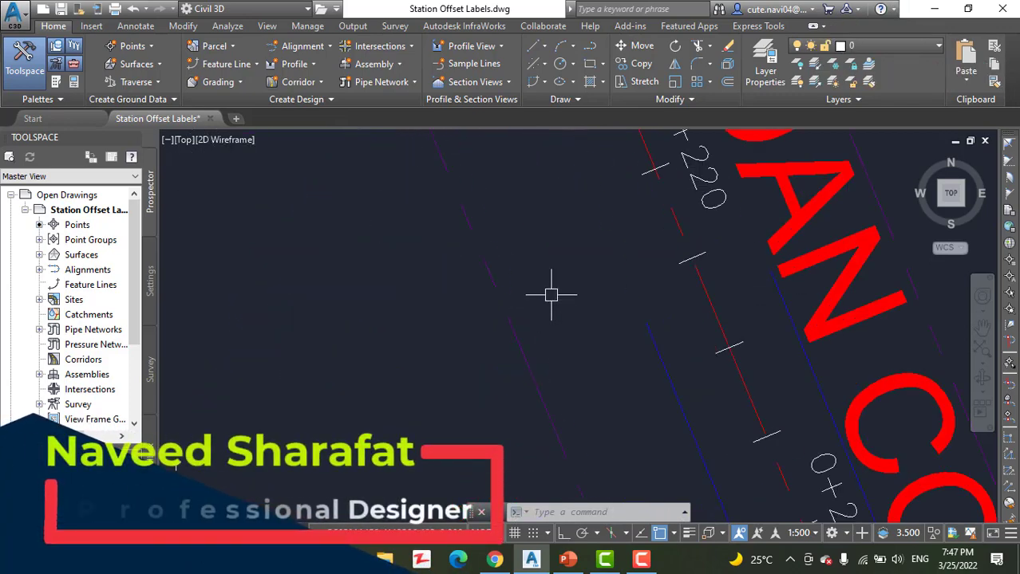
left_click(710, 296)
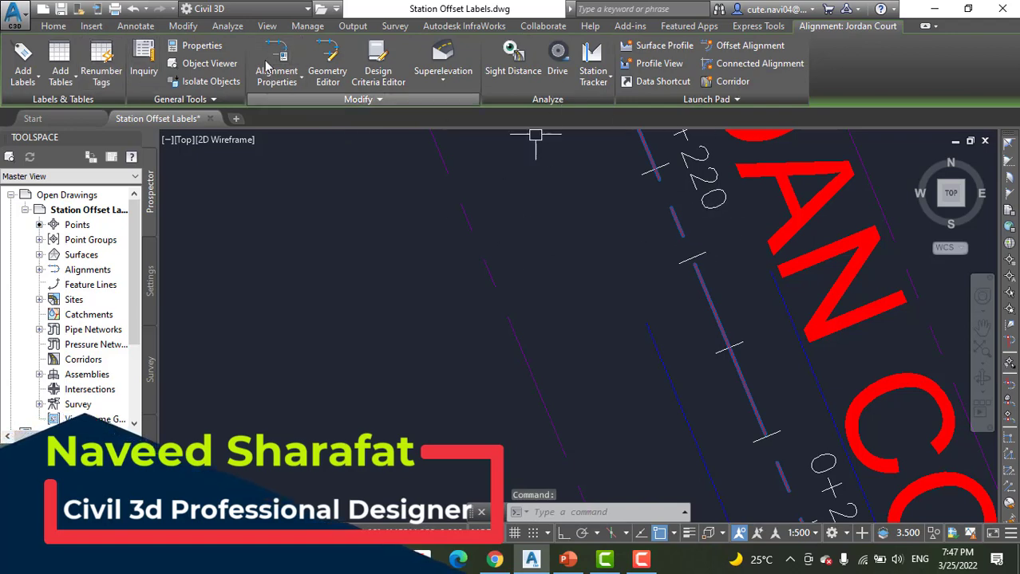
left_click(26, 82)
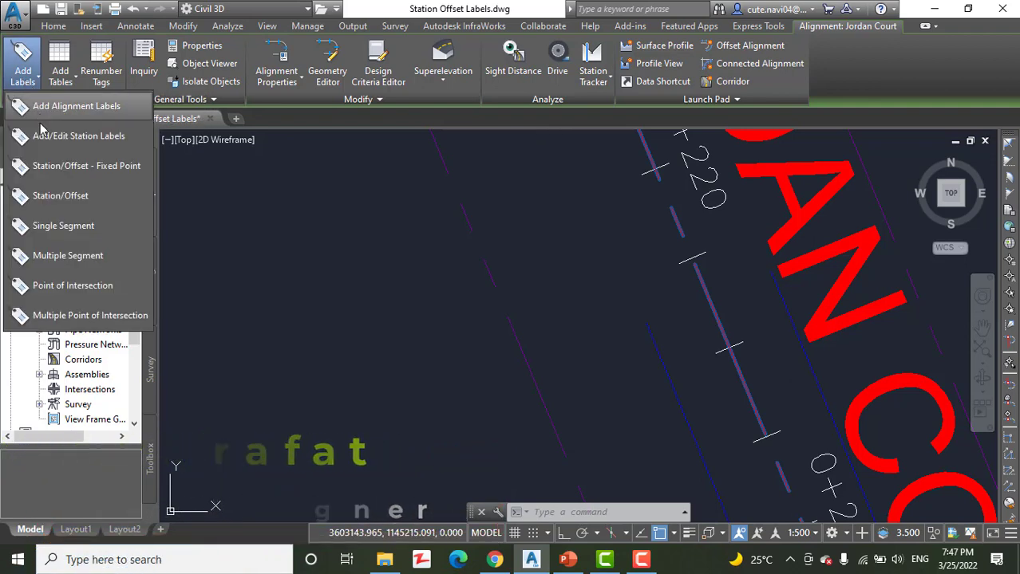
left_click(57, 167)
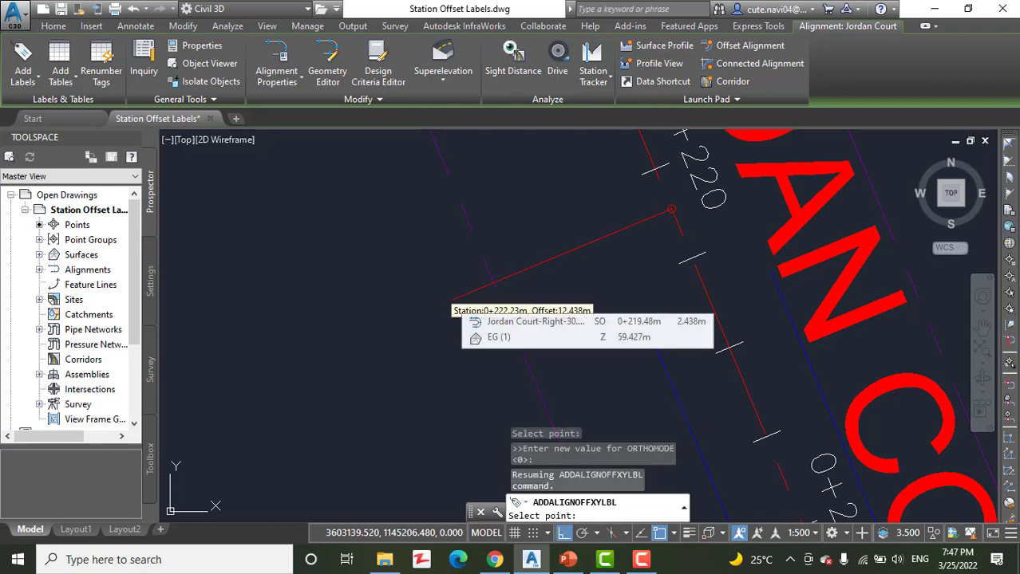
right_click(450, 303, "shift")
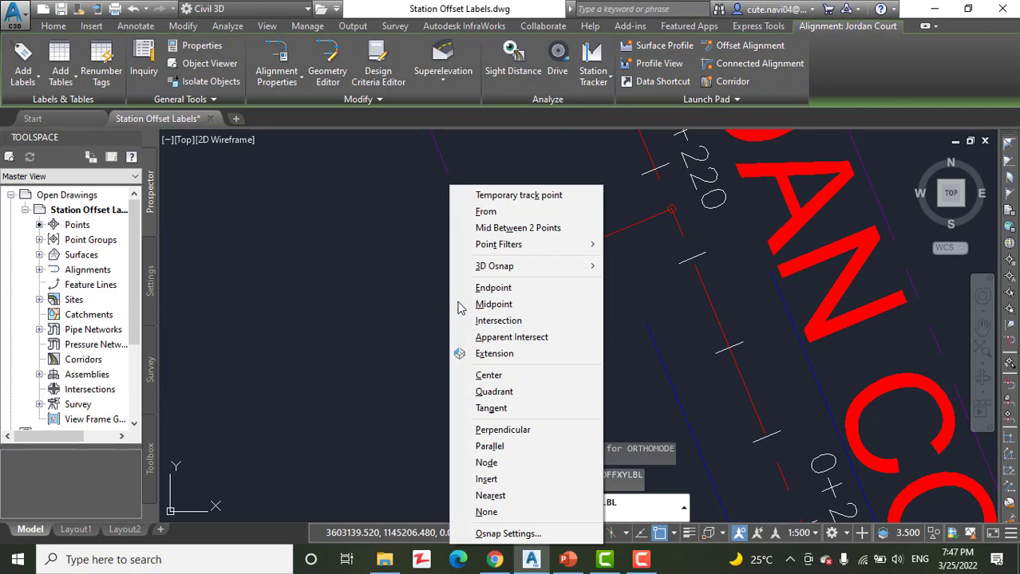
left_click(489, 292)
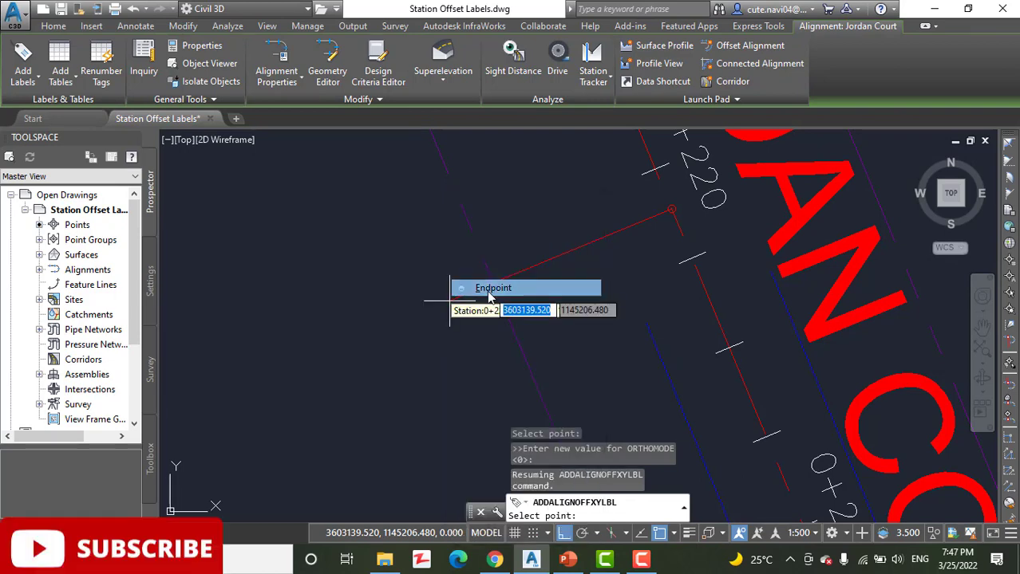
scroll(433, 347, "down", 1)
scroll(433, 347, "down", 3)
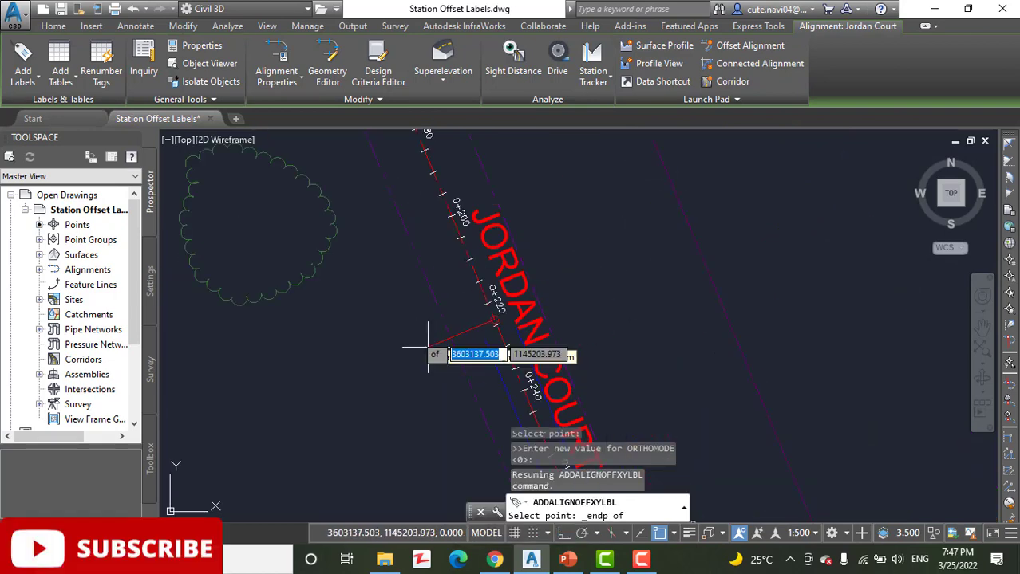
scroll(471, 387, "down", 4)
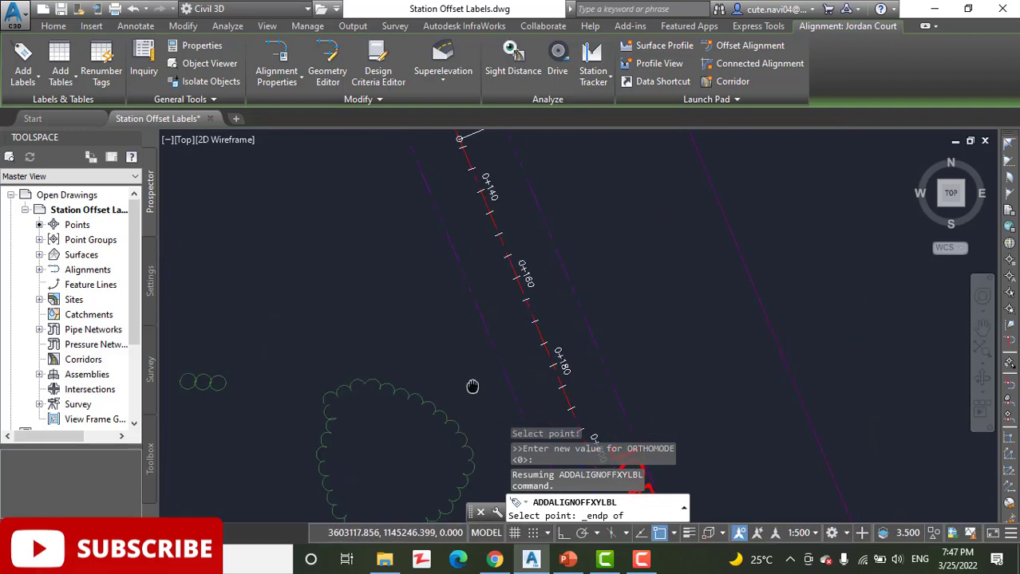
middle_click_drag(383, 301, 491, 412)
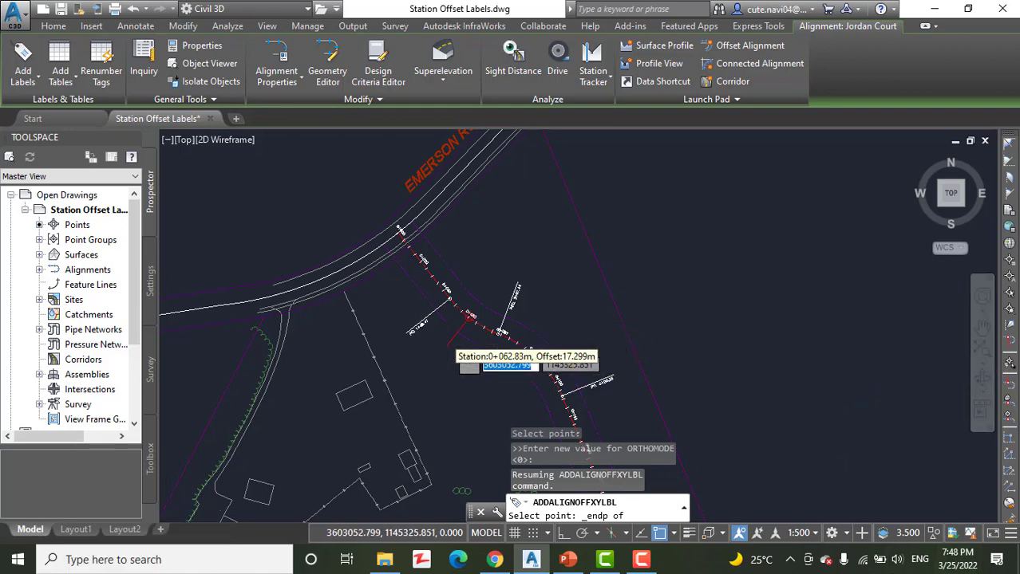
scroll(421, 313, "up", 5)
scroll(466, 243, "up", 2)
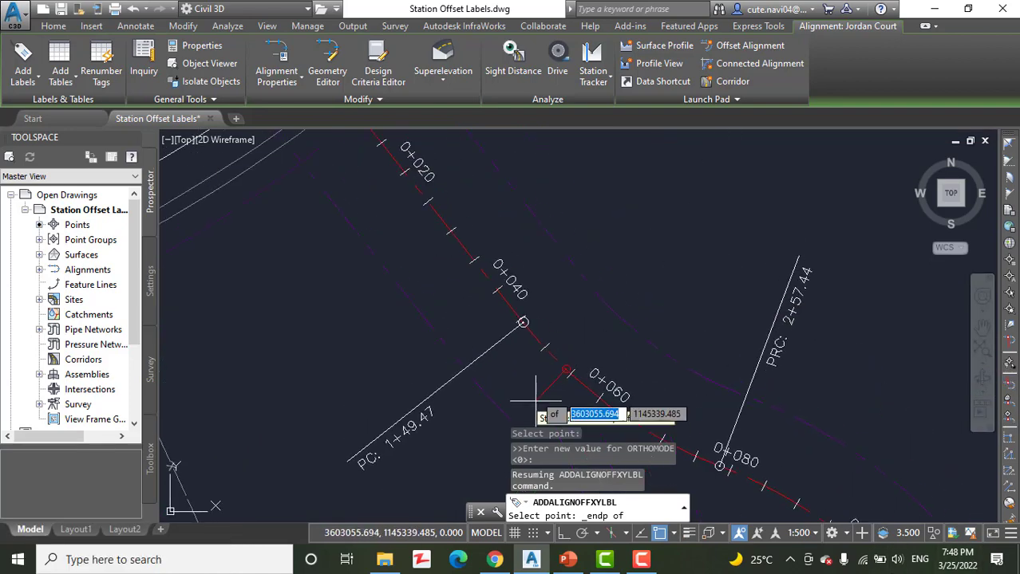
middle_click_drag(529, 418, 527, 331)
scroll(528, 243, "up", 2)
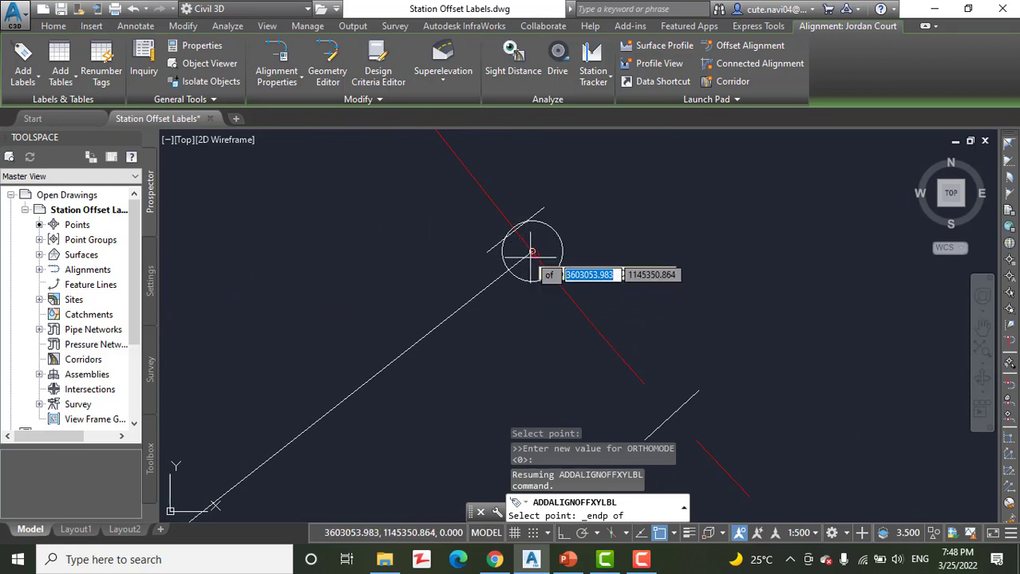
mouse_move(541, 241)
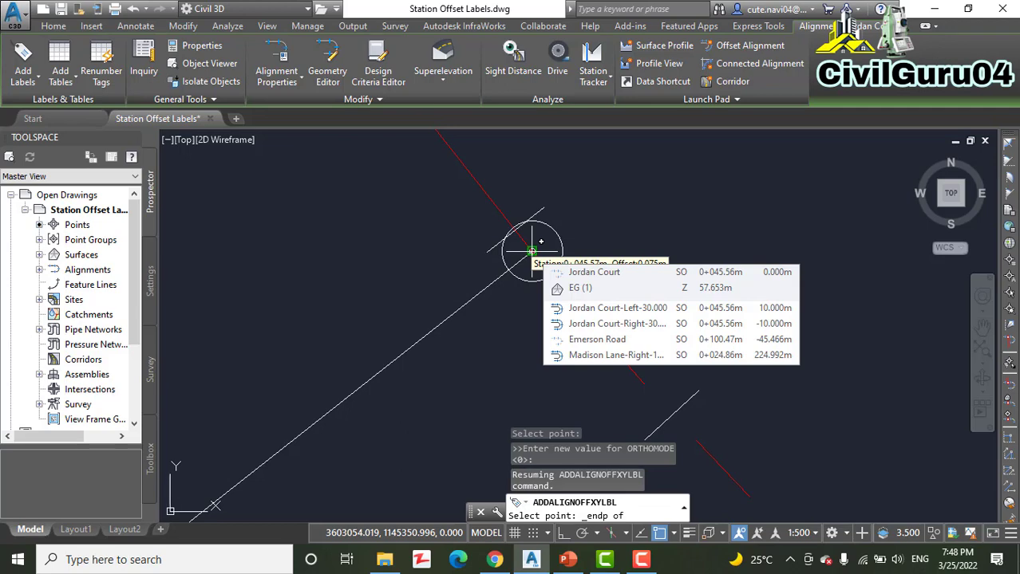
left_click(532, 252)
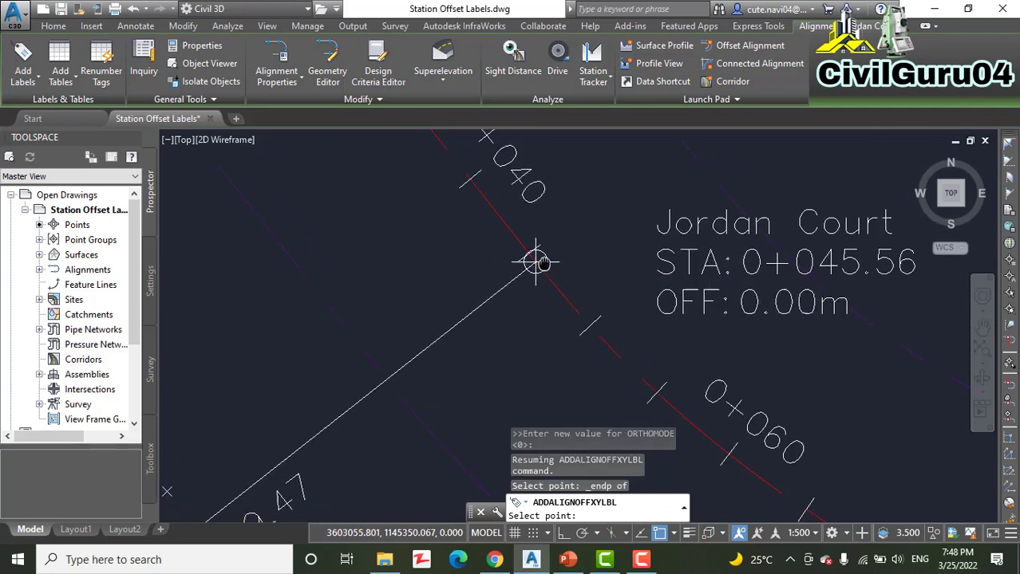
middle_click_drag(537, 264, 473, 240)
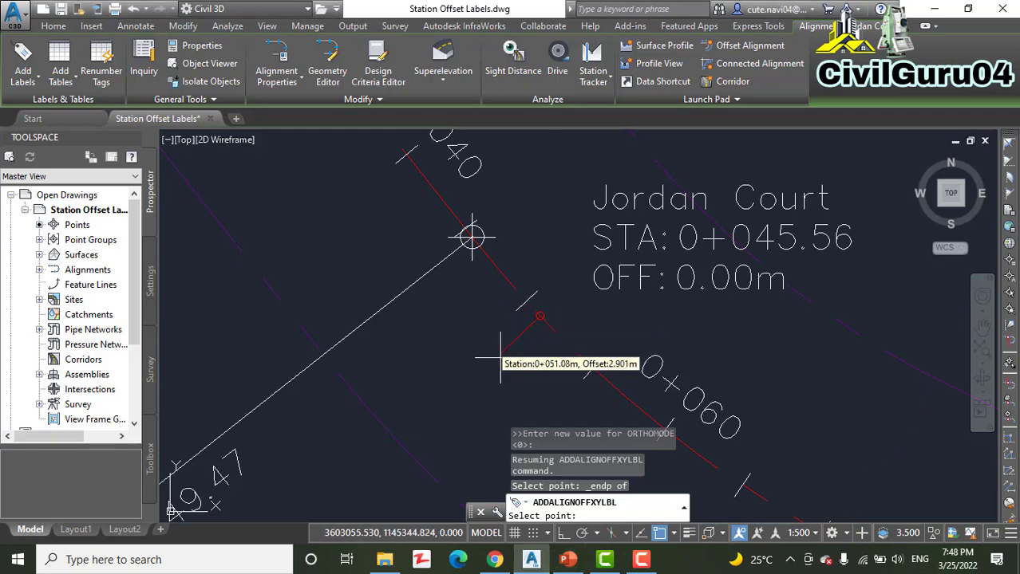
scroll(496, 351, "down", 2)
scroll(493, 355, "down", 1)
Snap to Jordan Court's PT endpoint, place the STA:0+128.13, OFF:0.00m label, and end the command
right_click(477, 379, "shift")
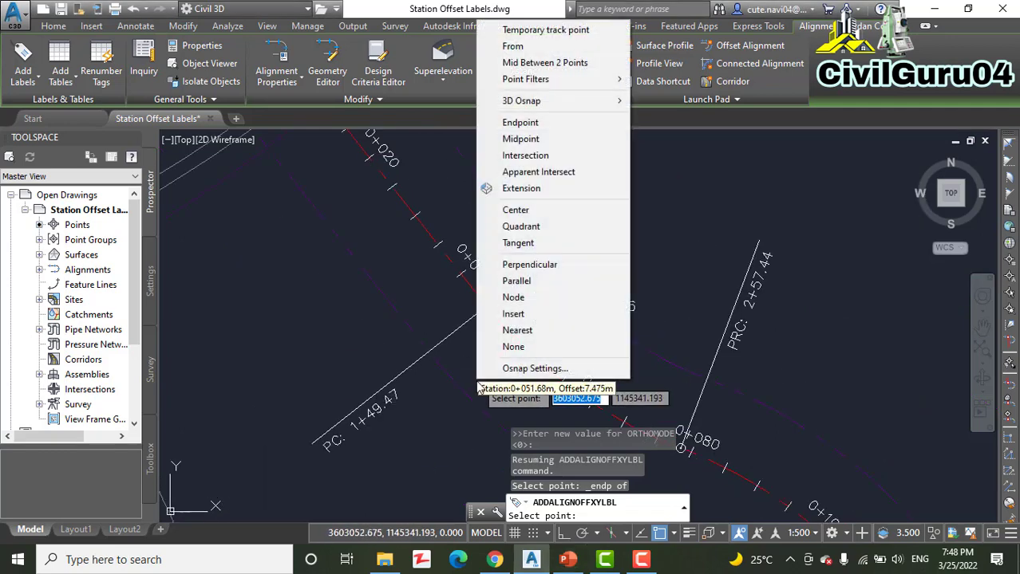
left_click(533, 130)
scroll(661, 317, "down", 3)
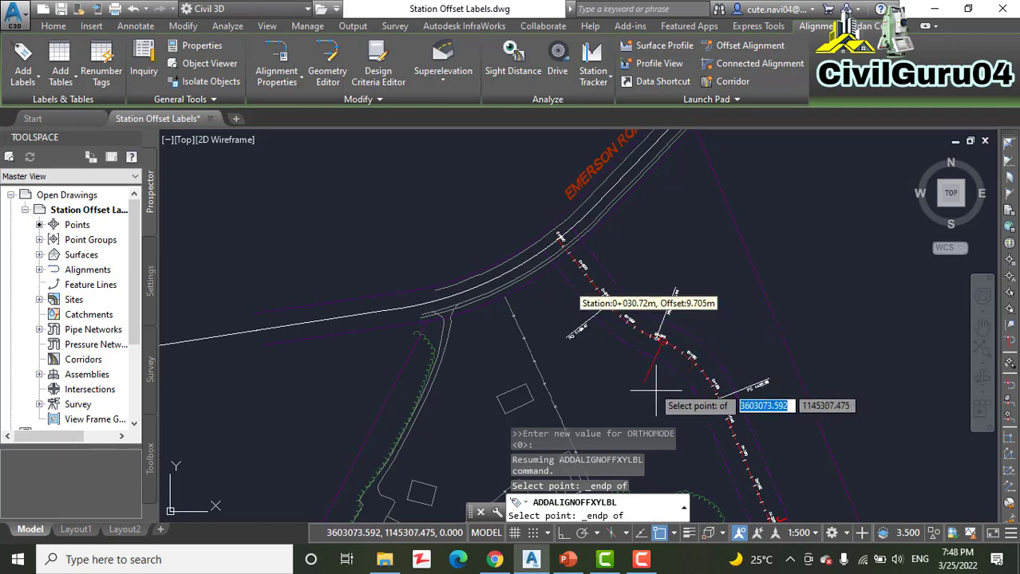
scroll(774, 401, "up", 3)
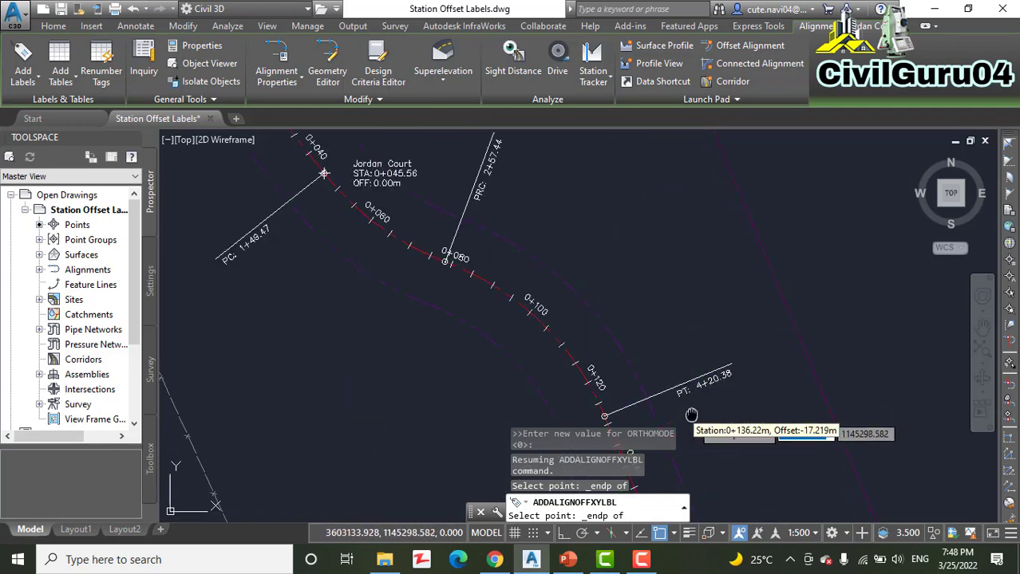
scroll(763, 399, "up", 2)
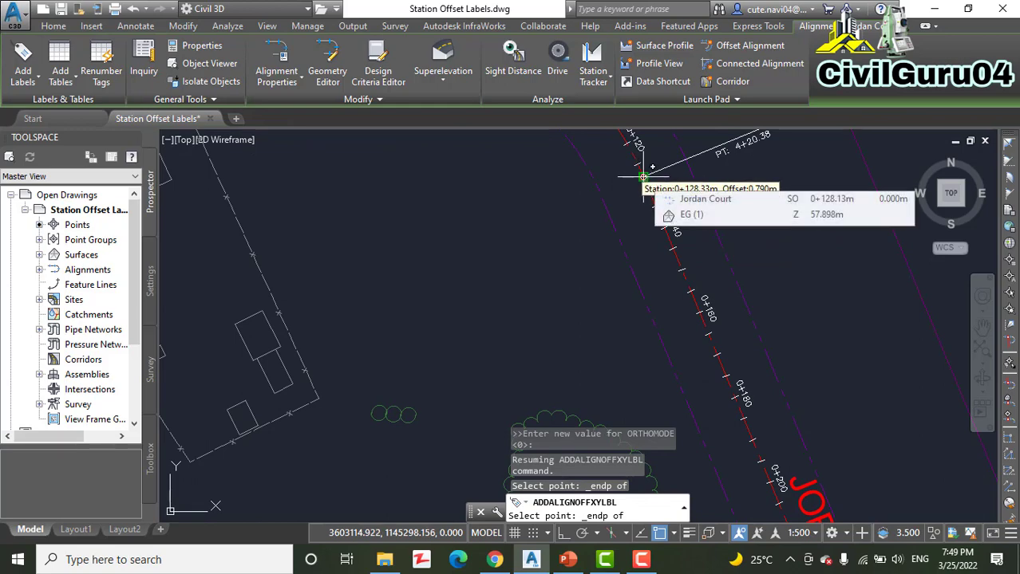
left_click(643, 176)
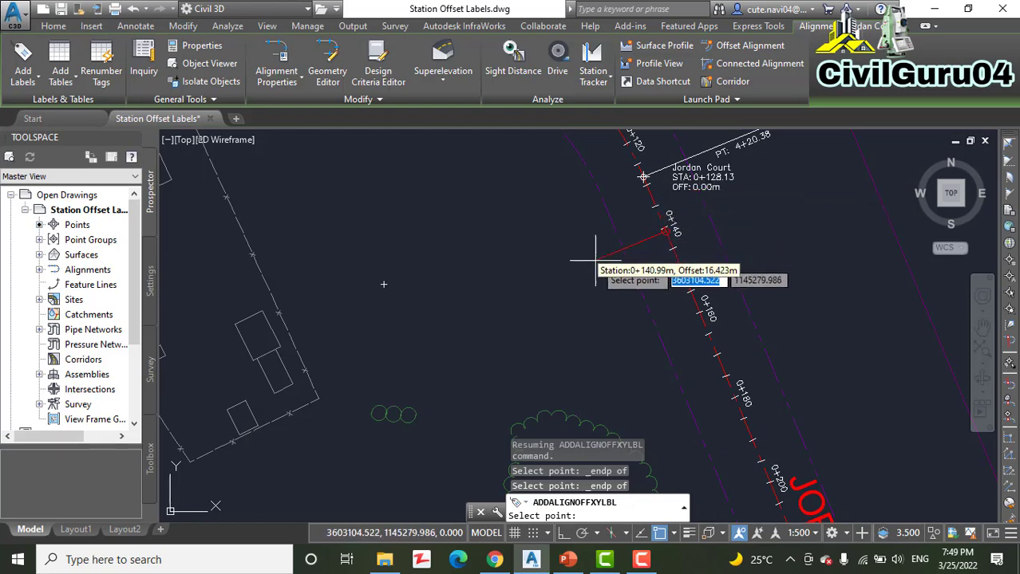
key("Escape")
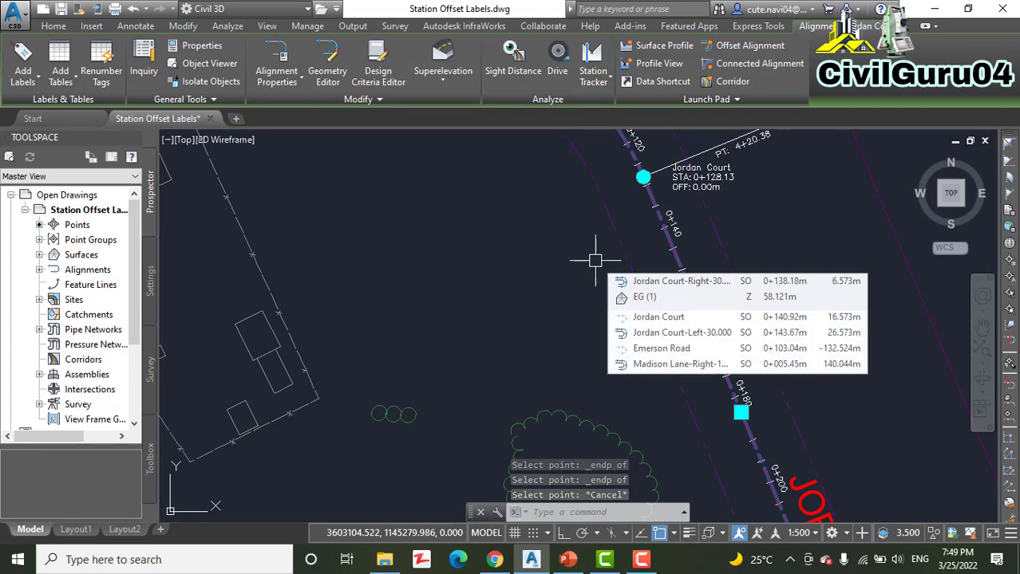
Clear the selection, select the Madison Lane alignment, and start a Station/Offset - Fixed Point label
key("Escape")
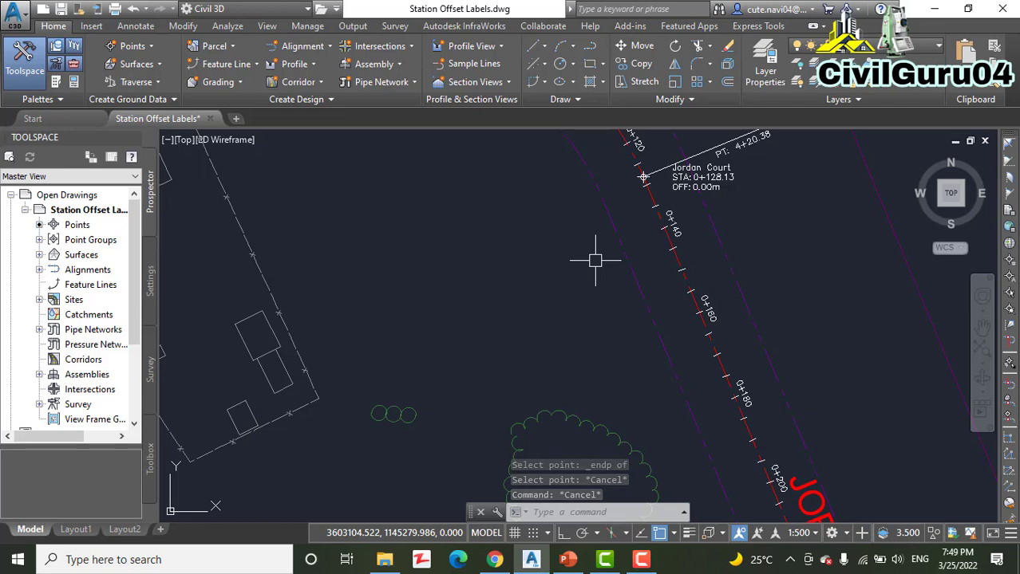
scroll(610, 268, "down", 4)
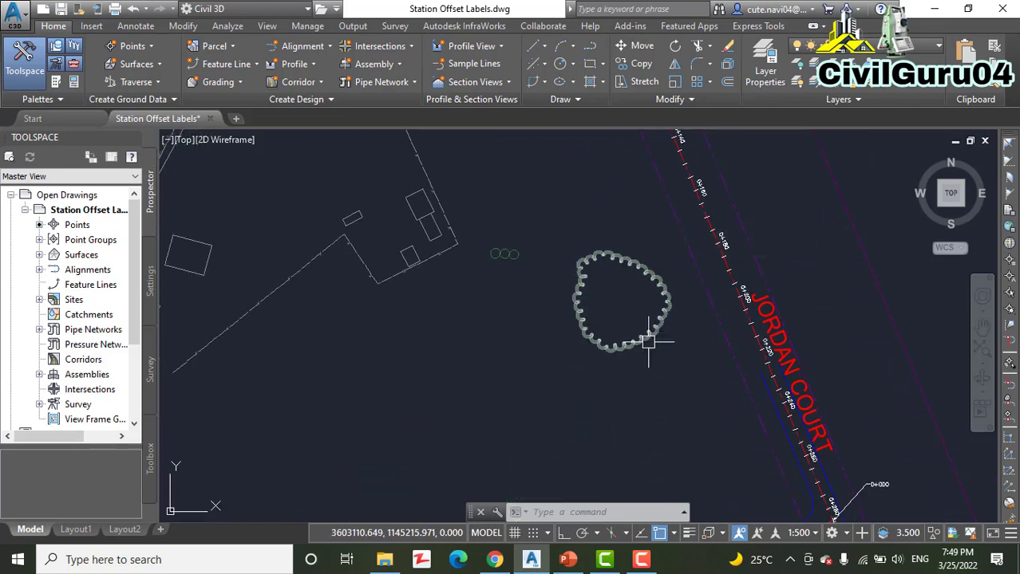
scroll(648, 342, "down", 3)
mouse_move(651, 341)
middle_mouse_down()
mouse_move(611, 265)
mouse_move(582, 369)
middle_mouse_up()
scroll(617, 286, "up", 3)
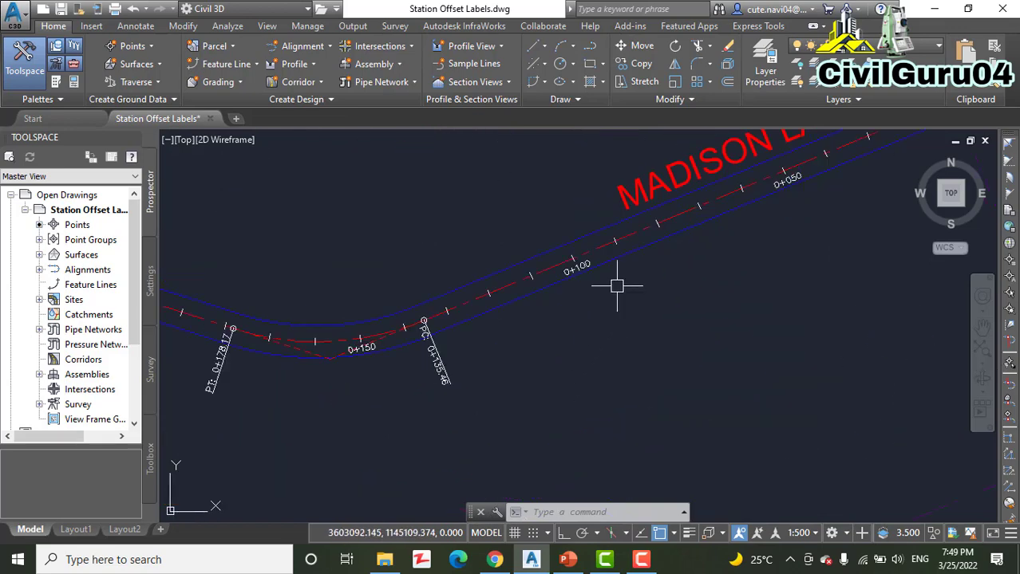
scroll(598, 236, "up", 4)
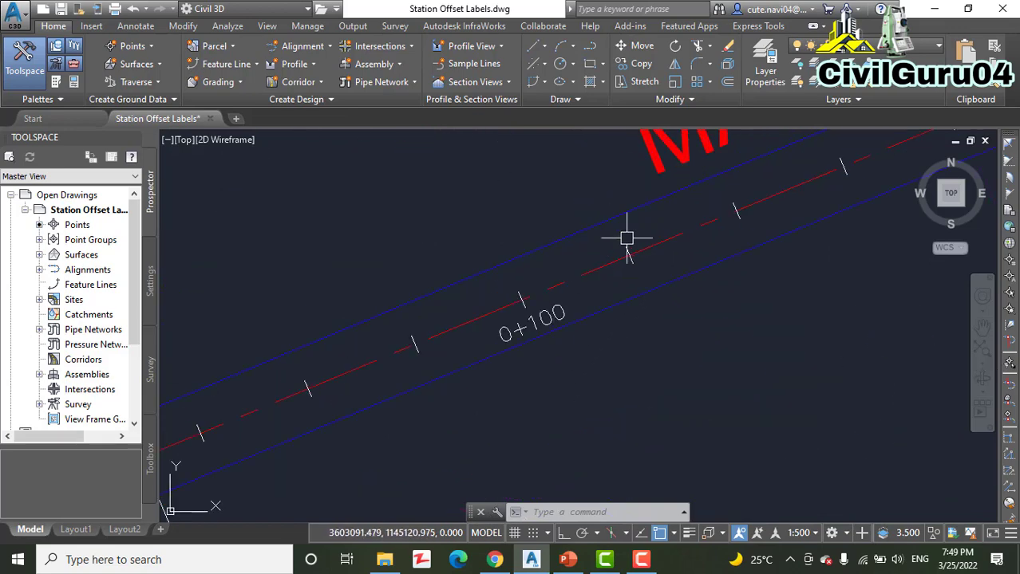
left_click(597, 271)
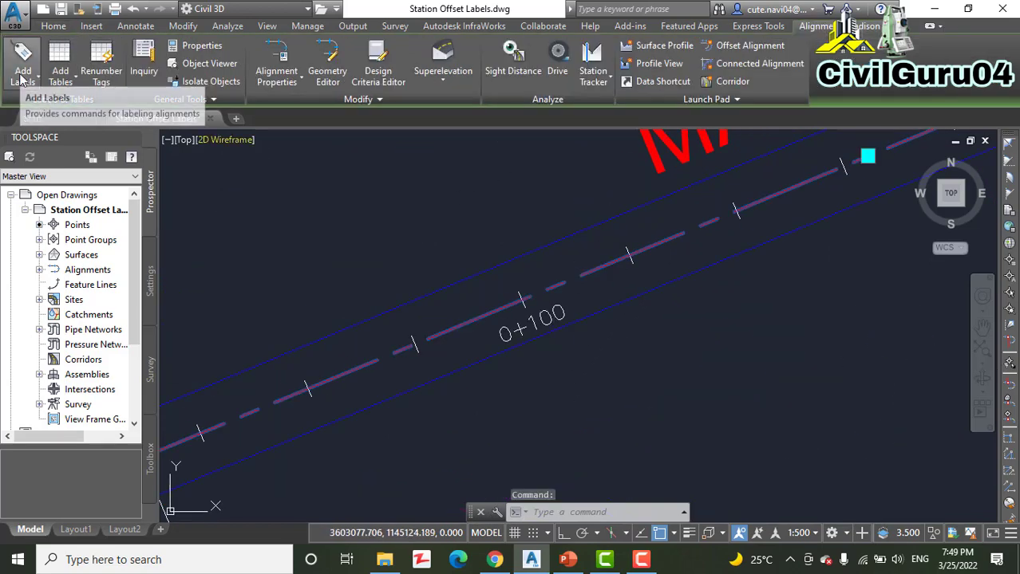
left_click(22, 77)
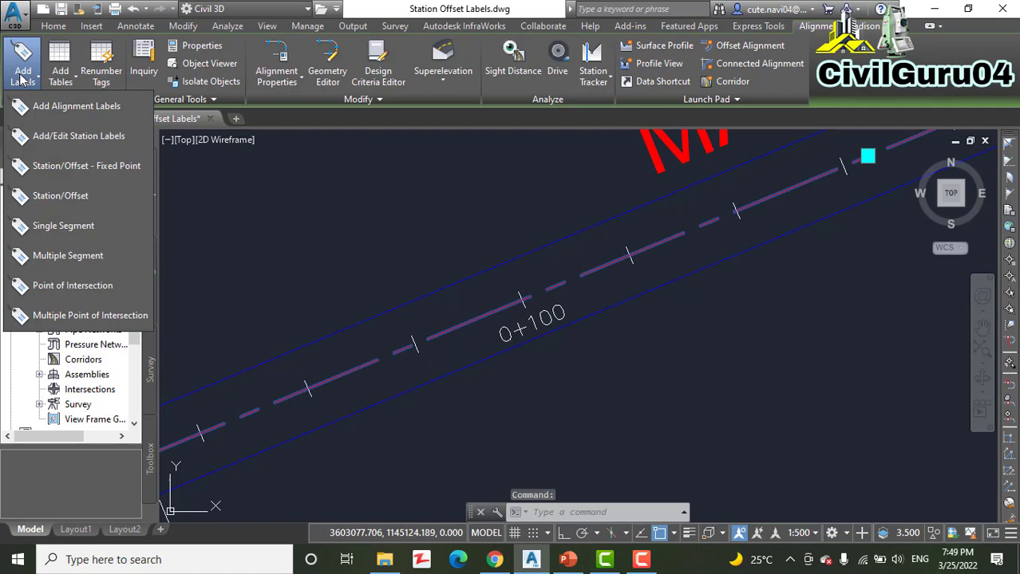
left_click(96, 167)
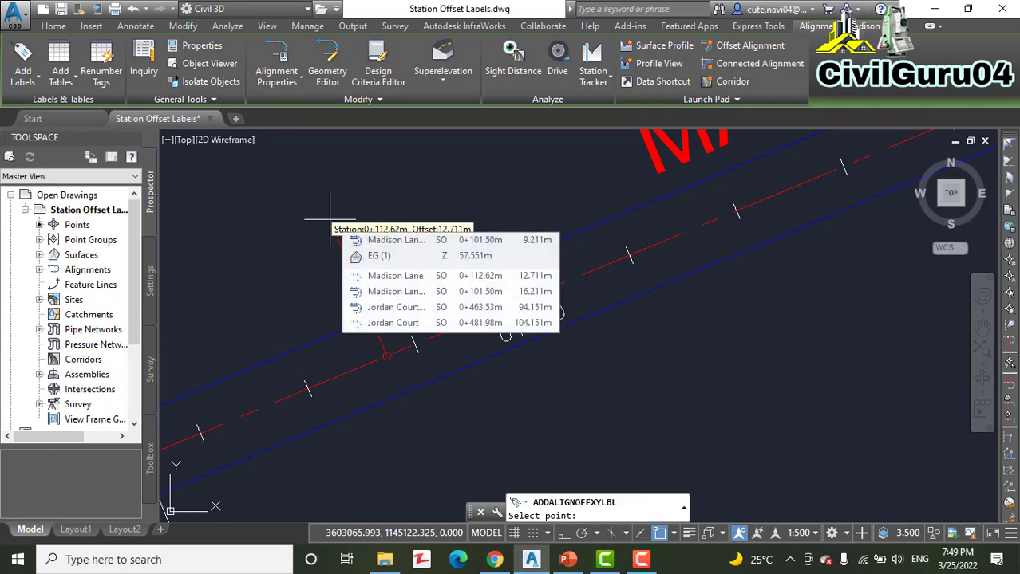
With Endpoint snap, label Madison Lane's PT endpoint as STA:0+178.17, OFF:0.00m
right_click(331, 188, "shift")
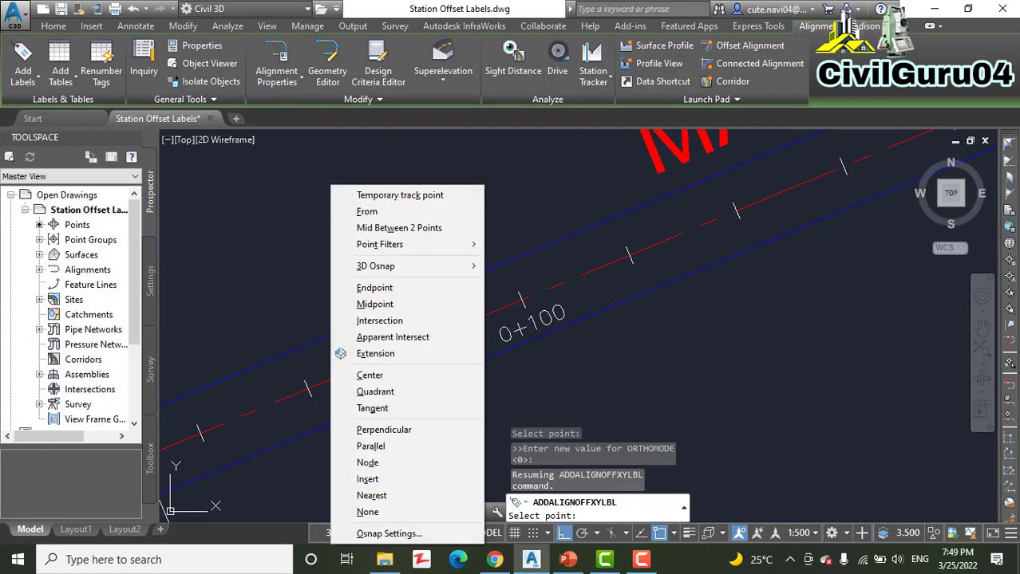
left_click(373, 288)
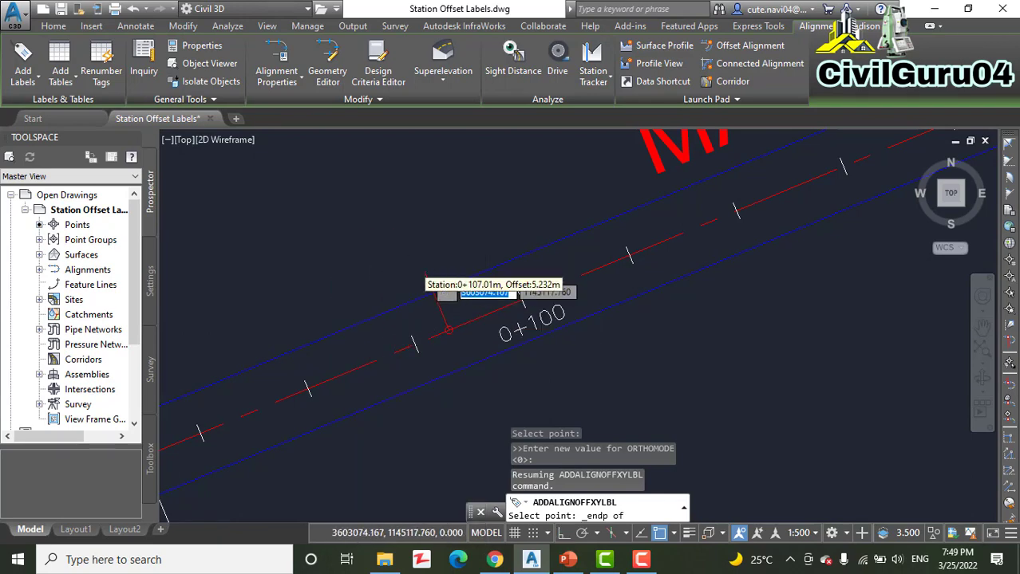
scroll(447, 327, "down", 4)
middle_click_drag(633, 357, 781, 334)
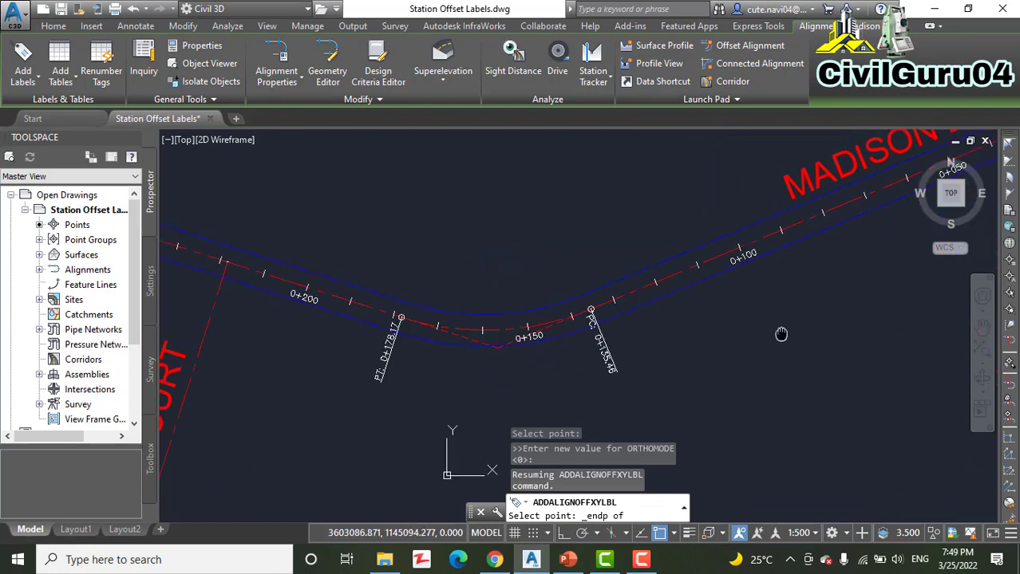
scroll(421, 315, "up", 7)
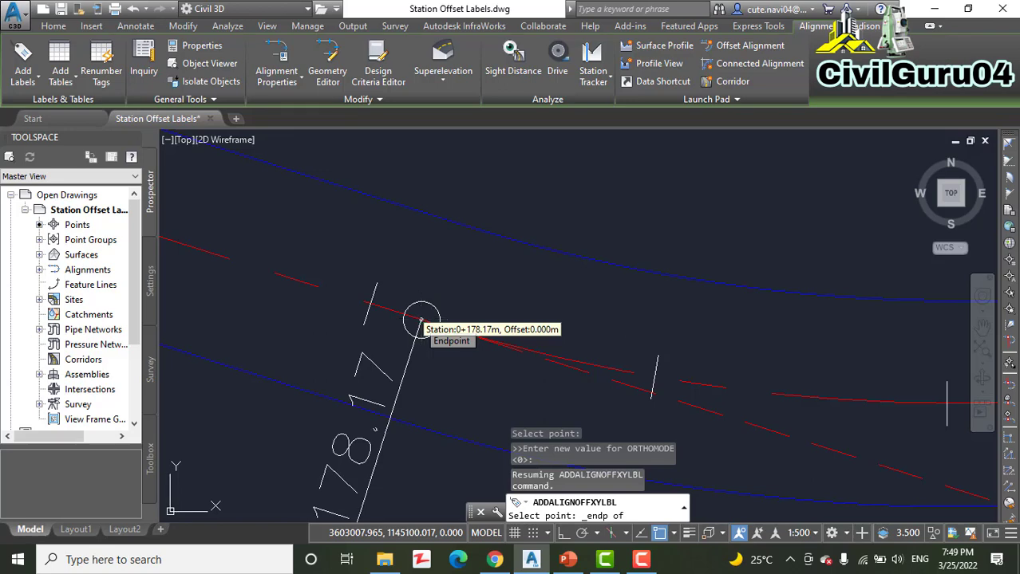
left_click(421, 321)
scroll(485, 221, "down", 3)
middle_click_drag(485, 221, 355, 180)
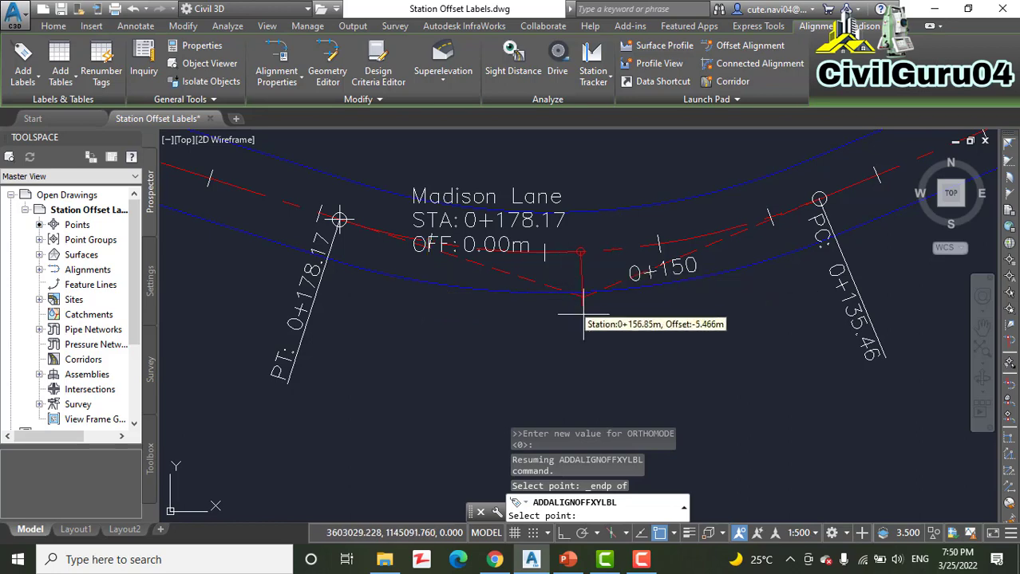
key("F8")
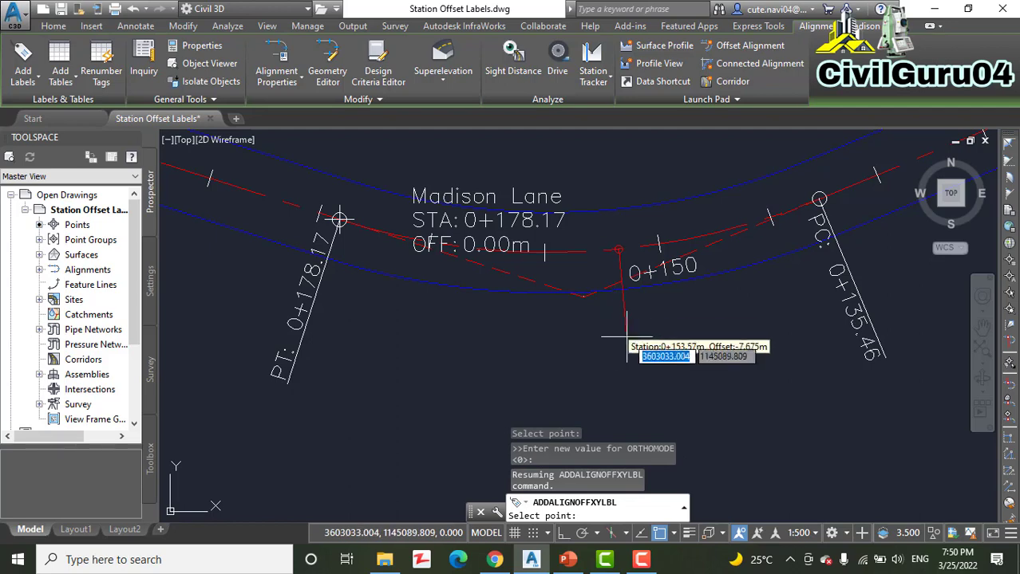
right_click(612, 341, "shift")
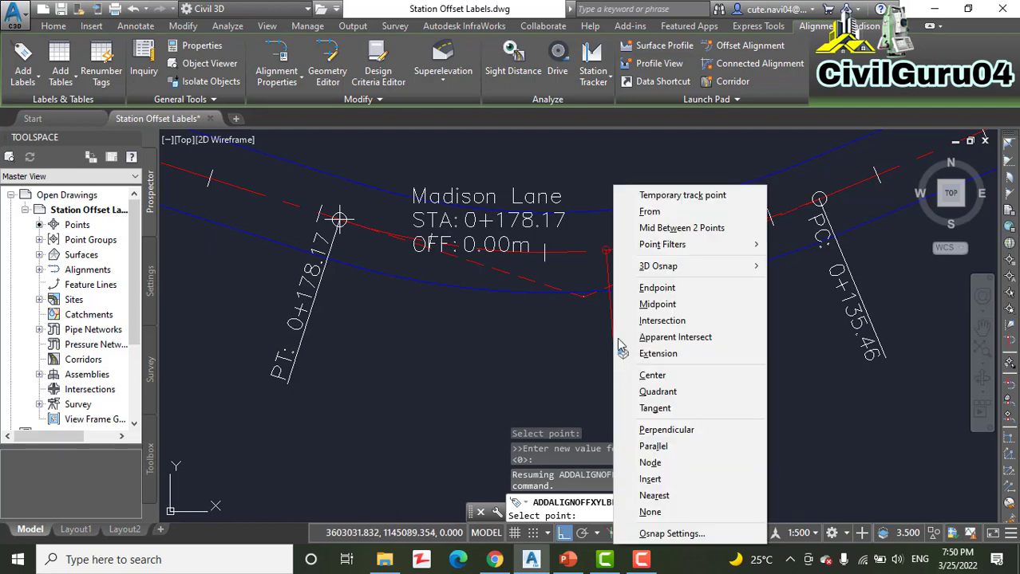
left_click(656, 288)
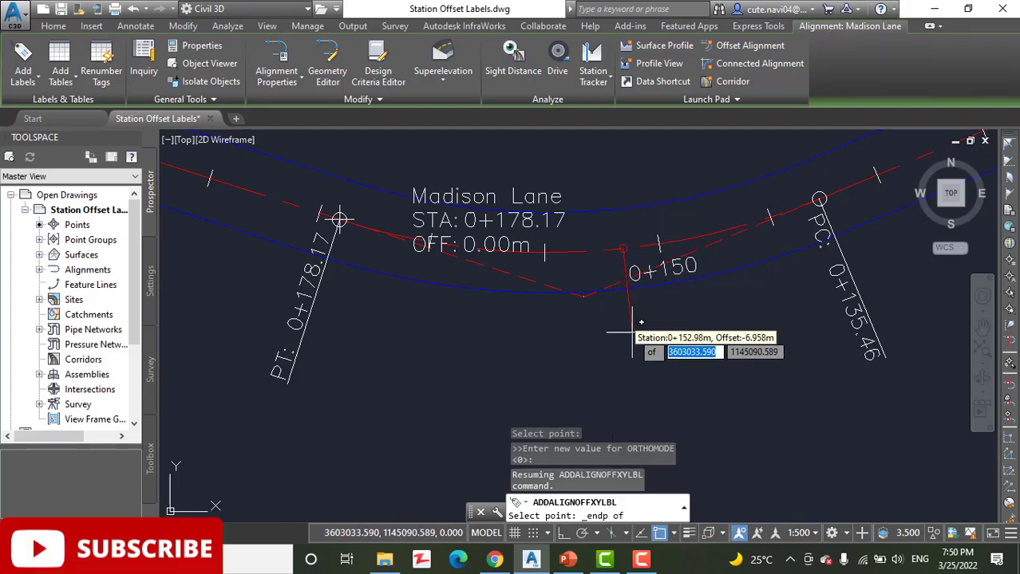
middle_click_drag(615, 319, 320, 421)
scroll(464, 304, "up", 4)
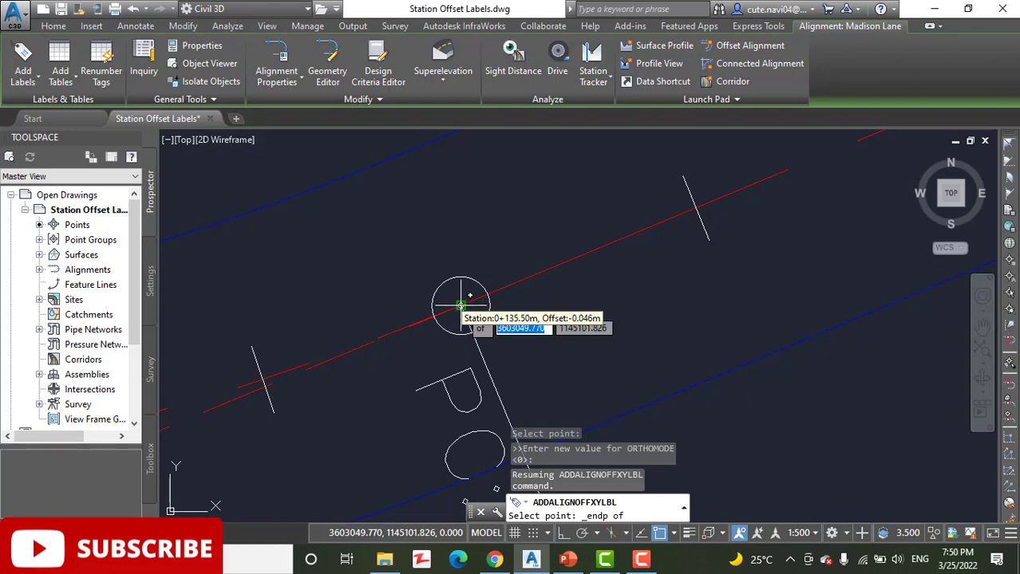
left_click(460, 305)
scroll(465, 306, "down", 2)
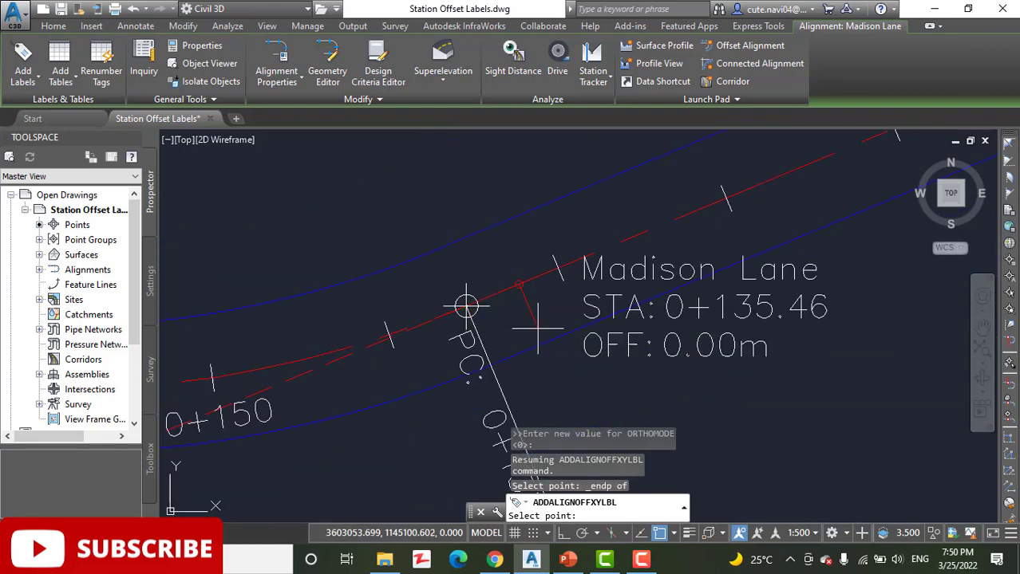
key("Escape")
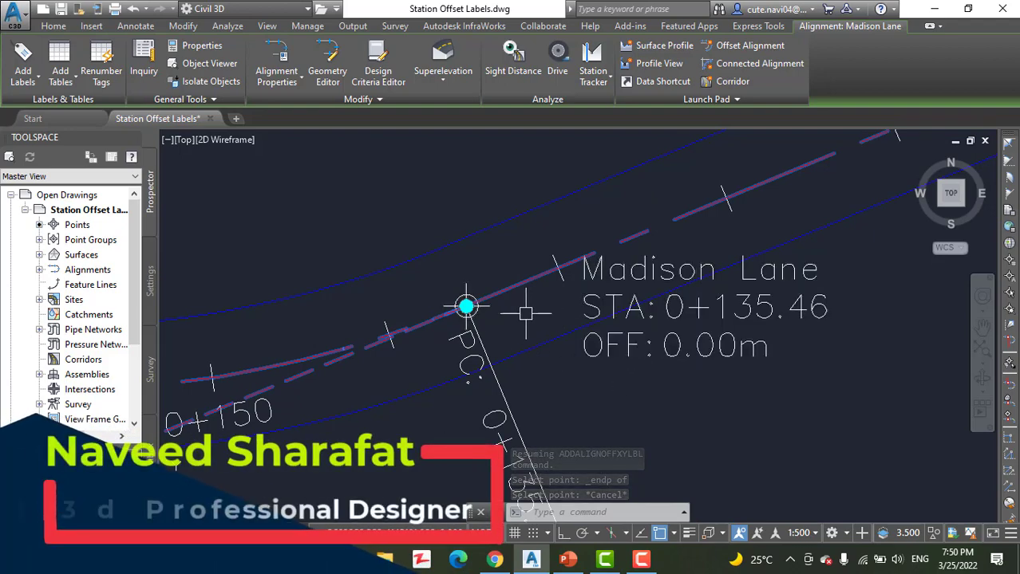
Relocate the STA:0+135.46 label above the road, leaving a leader line to the PC point
key("Escape")
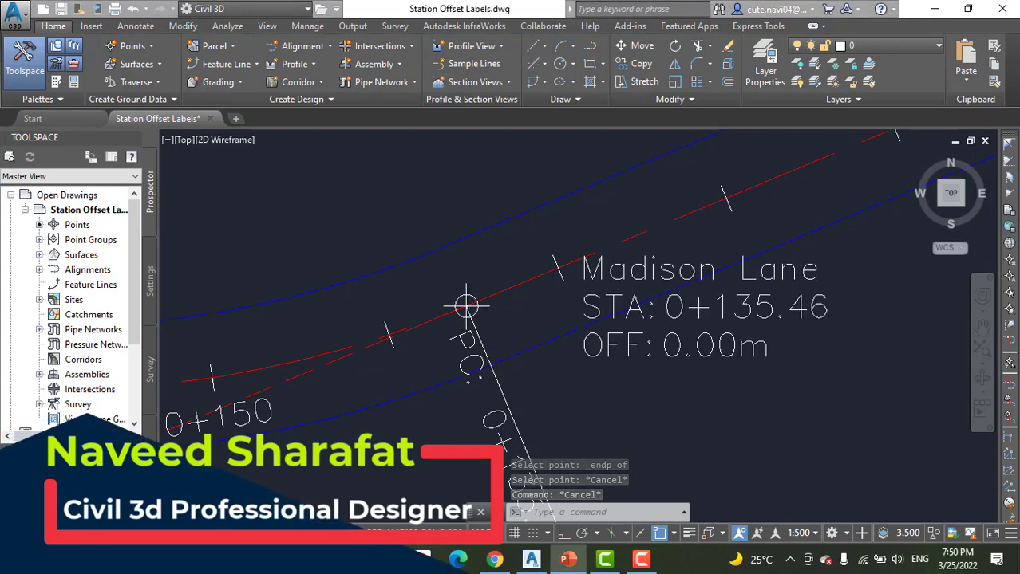
left_click(719, 325)
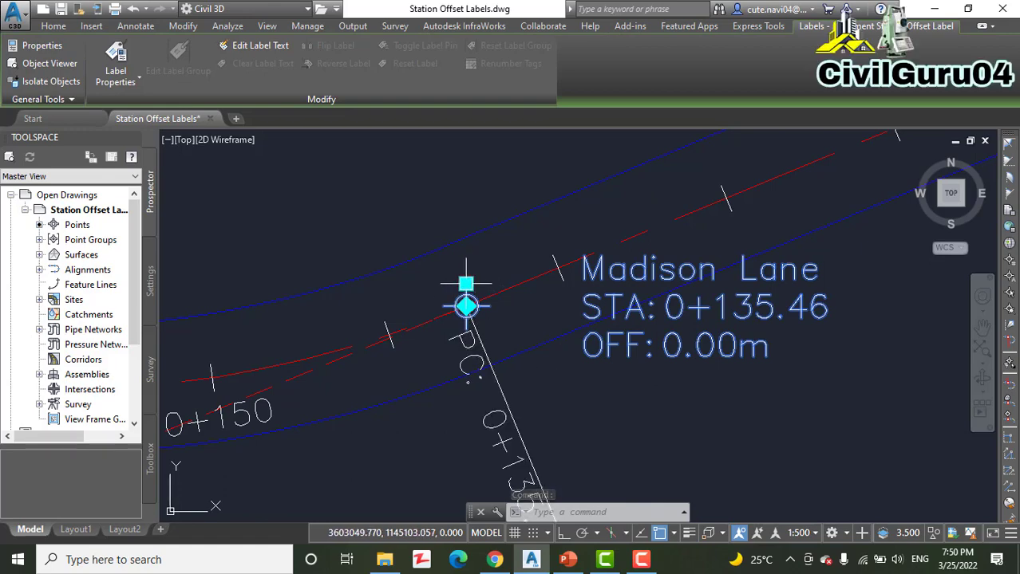
mouse_move(466, 305)
left_click(518, 438)
middle_click_drag(521, 206, 610, 415)
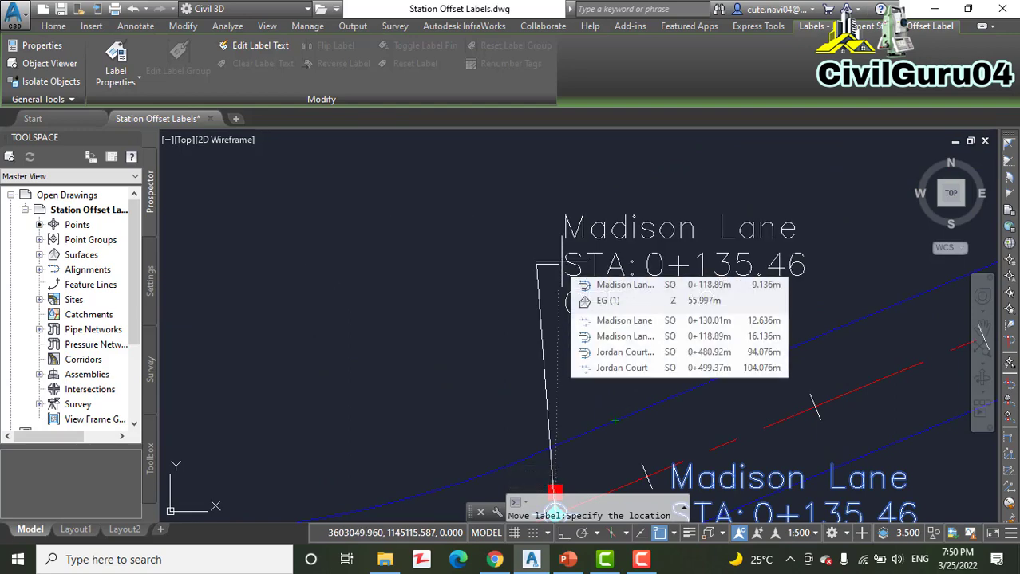
left_click(563, 263)
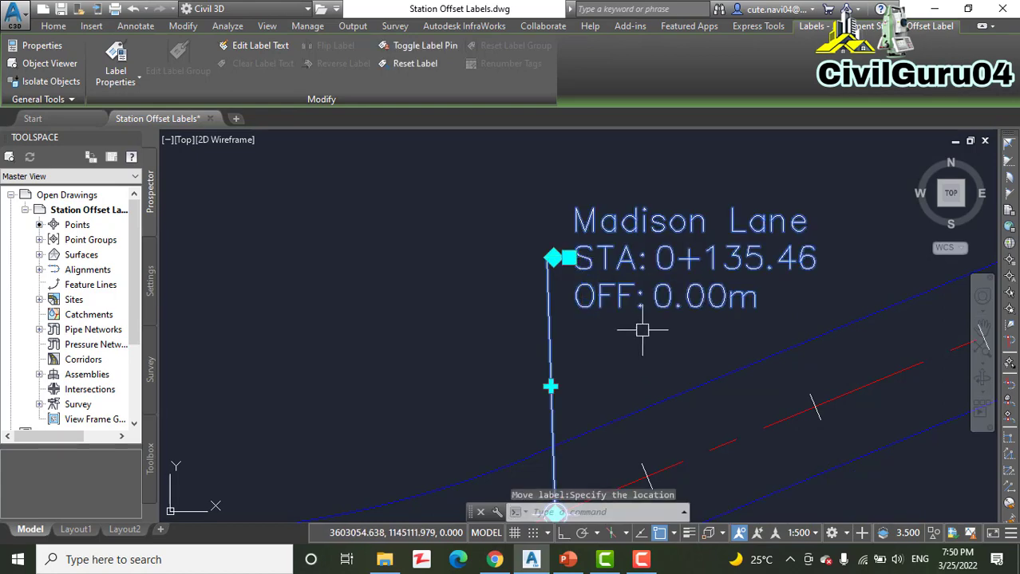
scroll(642, 329, "down", 4)
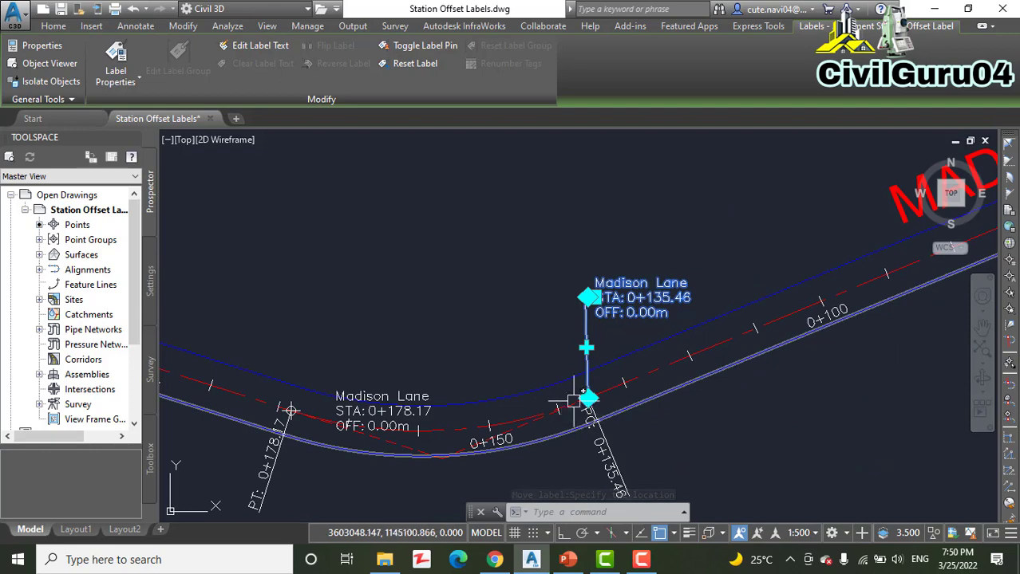
middle_click_drag(469, 367, 528, 308)
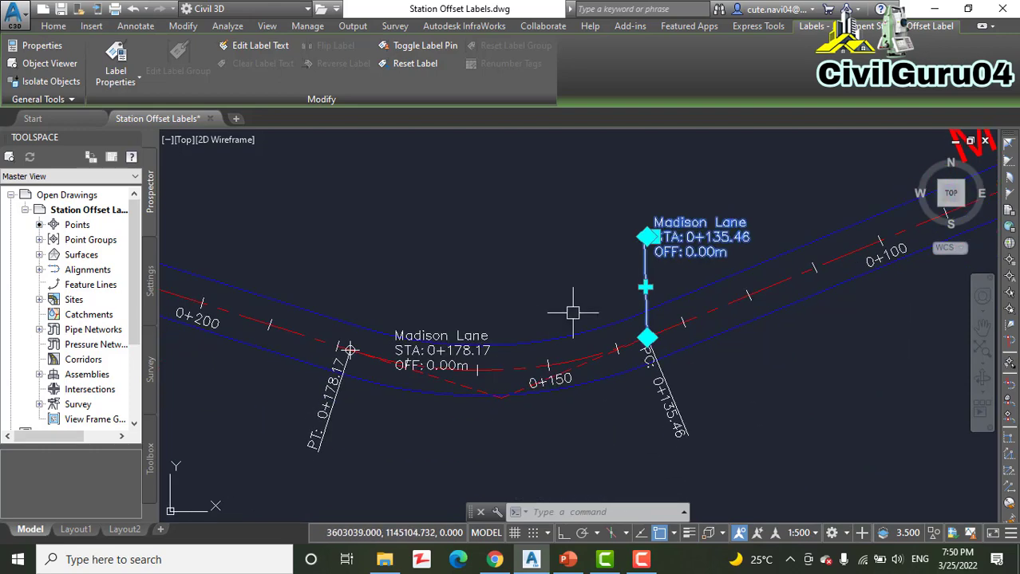
key("Escape")
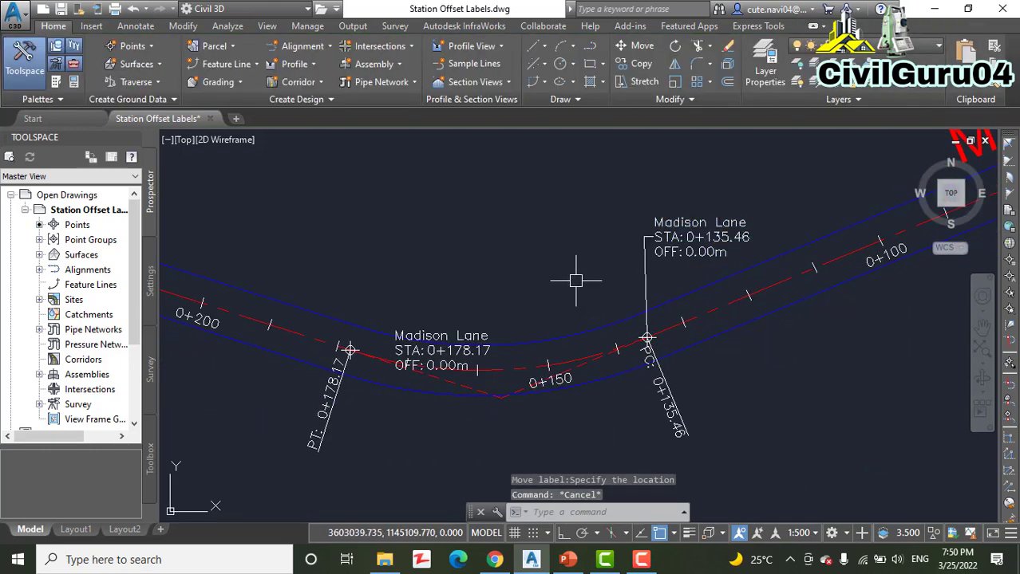
mouse_move(575, 281)
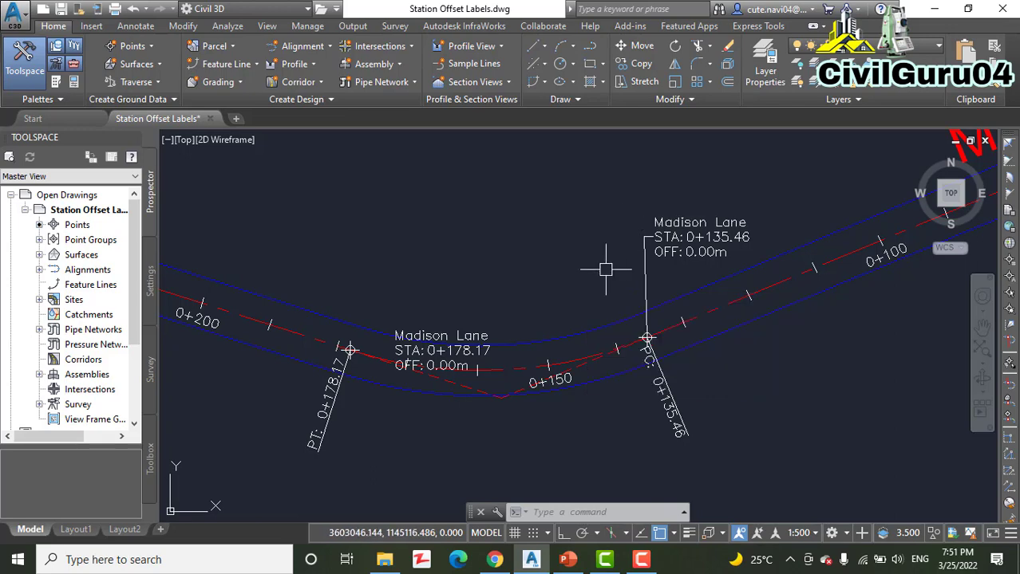
middle_click_drag(587, 265, 537, 216)
middle_click_drag(537, 269, 553, 391)
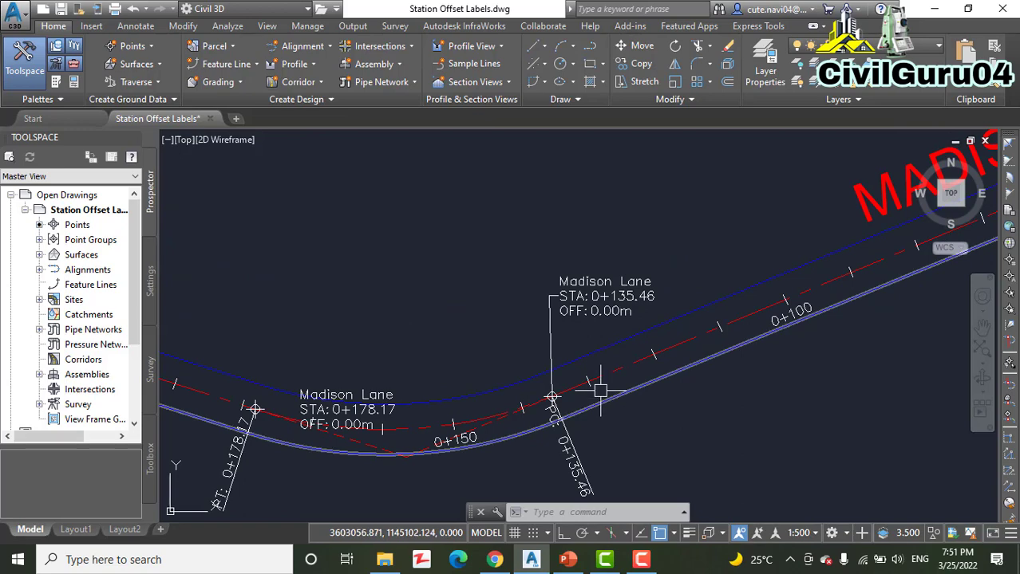
scroll(621, 375, "up", 2)
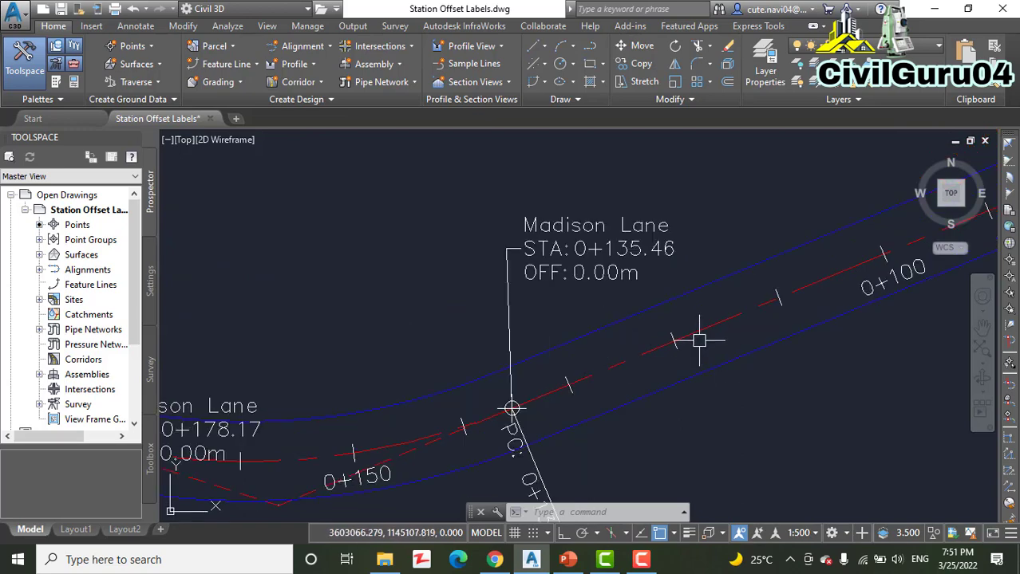
mouse_move(705, 337)
middle_mouse_down()
mouse_move(587, 402)
mouse_move(667, 305)
mouse_move(497, 515)
middle_mouse_up()
middle_click_drag(573, 441, 617, 337)
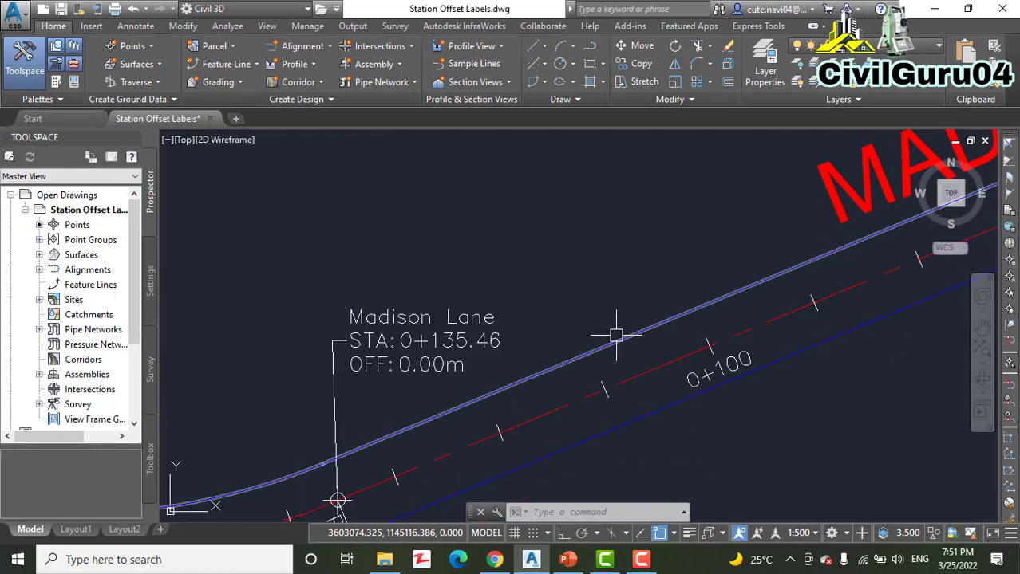
mouse_move(616, 336)
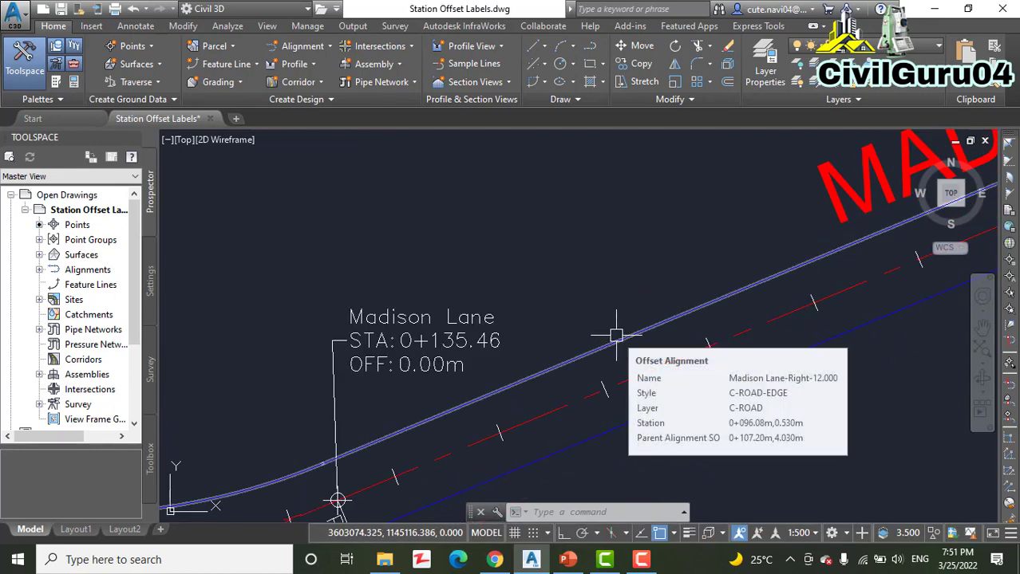
middle_click_drag(614, 337, 622, 287)
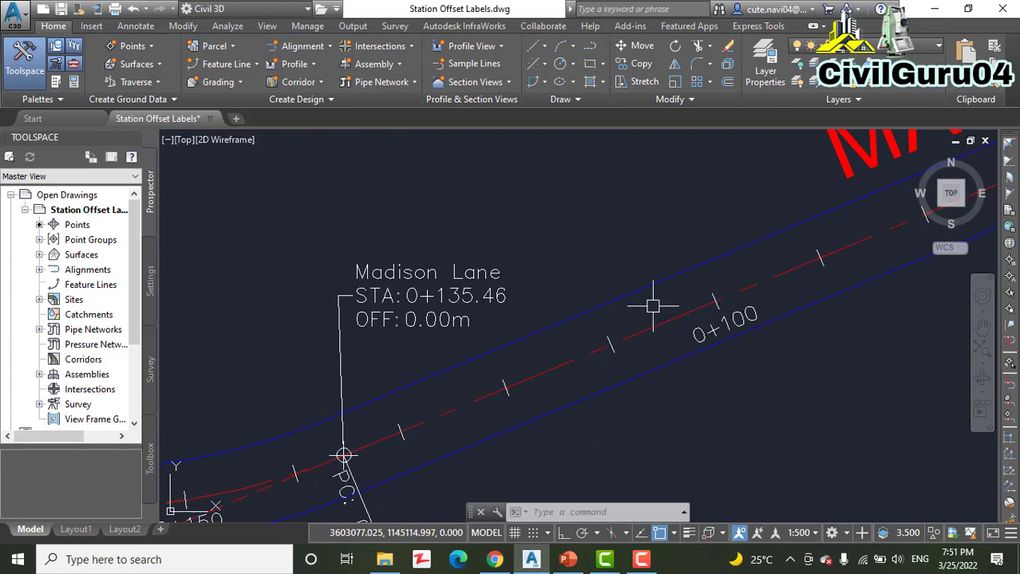
middle_click_drag(637, 262, 564, 167)
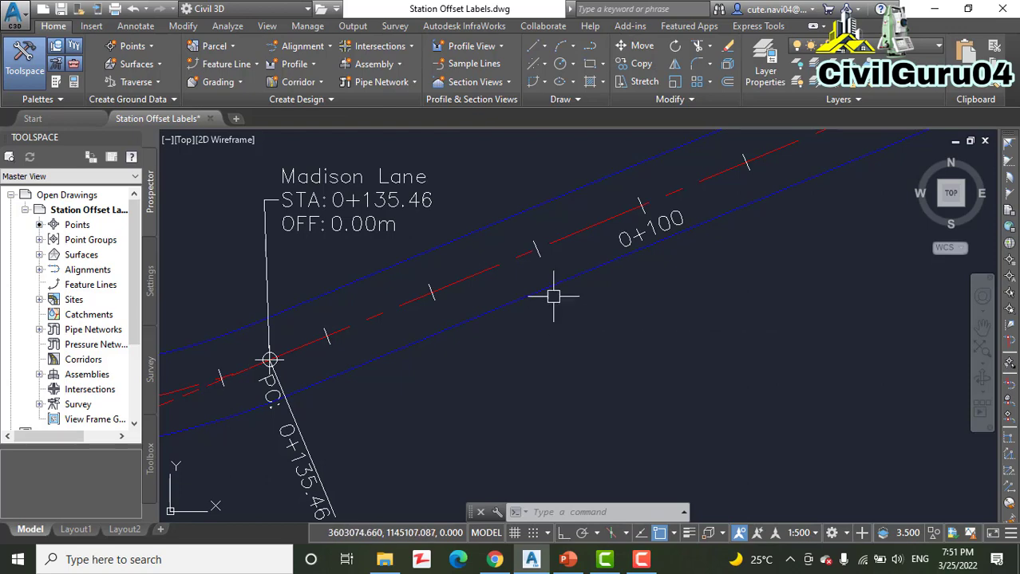
scroll(515, 303, "up", 4)
scroll(504, 311, "down", 5)
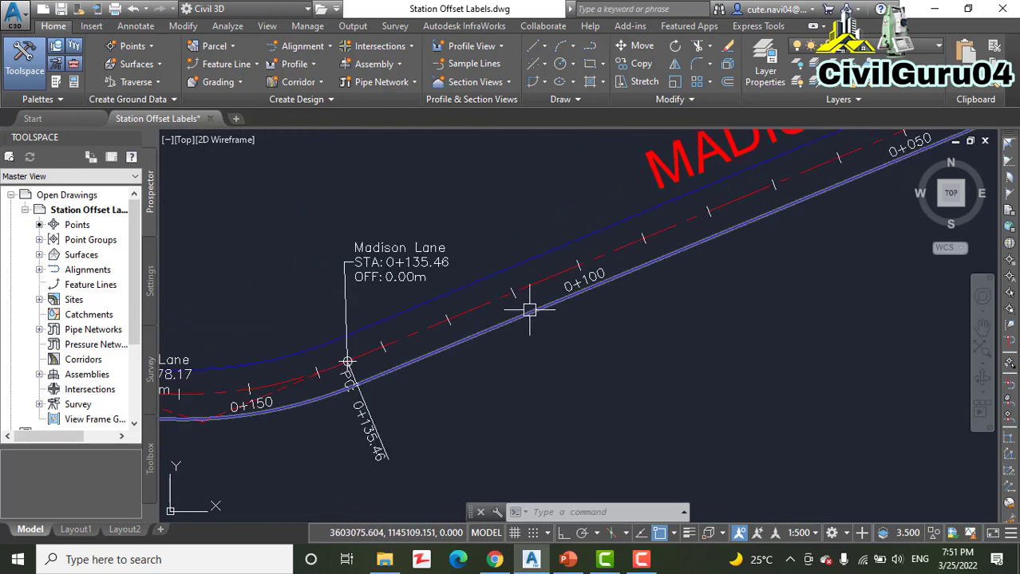
Draw a small manhole circle just south of the Madison Lane centreline near station 0+100 with CIRCLE
type("c")
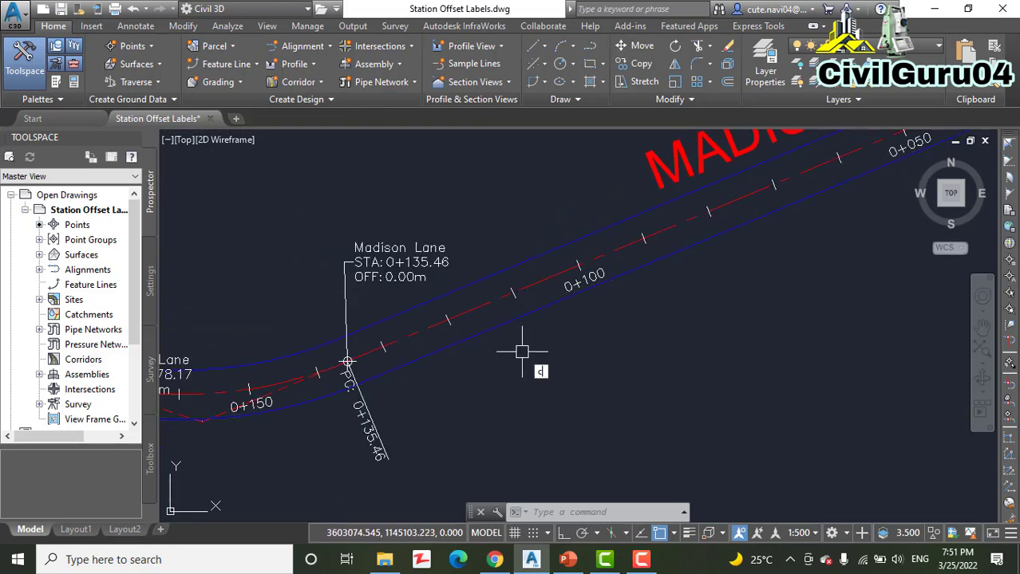
key("Return")
scroll(525, 349, "up", 5)
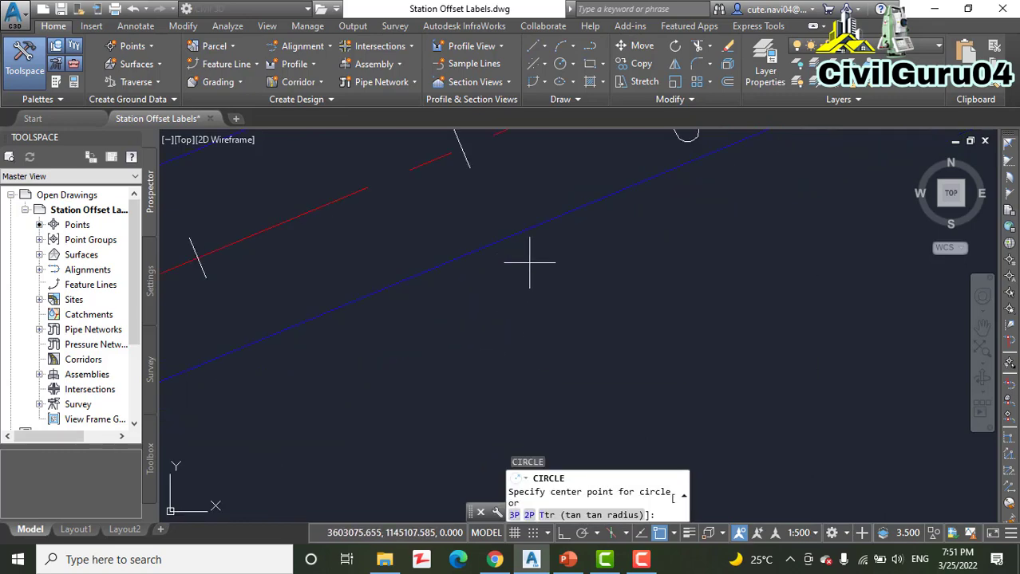
left_click(529, 264)
left_click(571, 263)
scroll(609, 342, "down", 6)
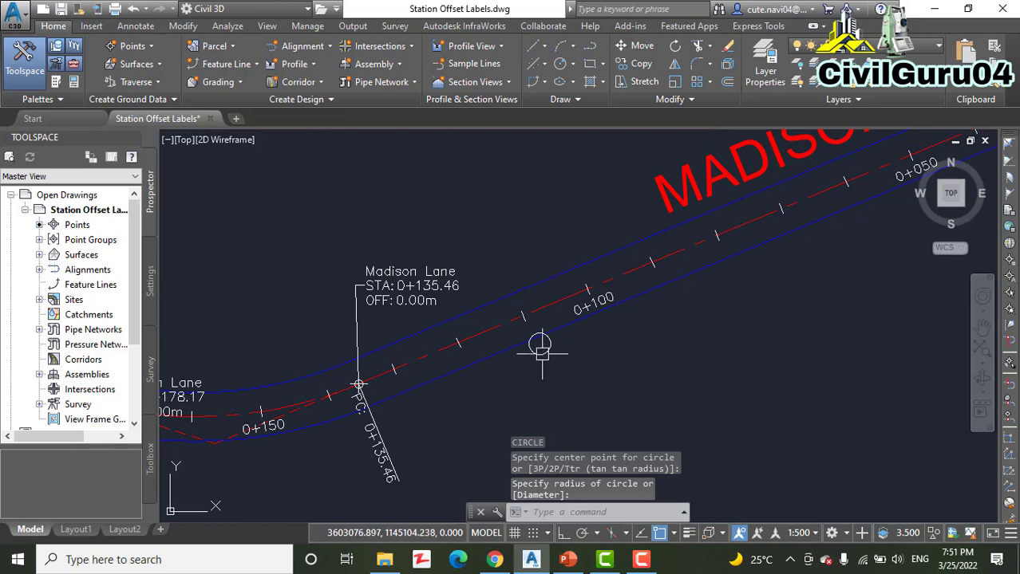
scroll(542, 349, "up", 4)
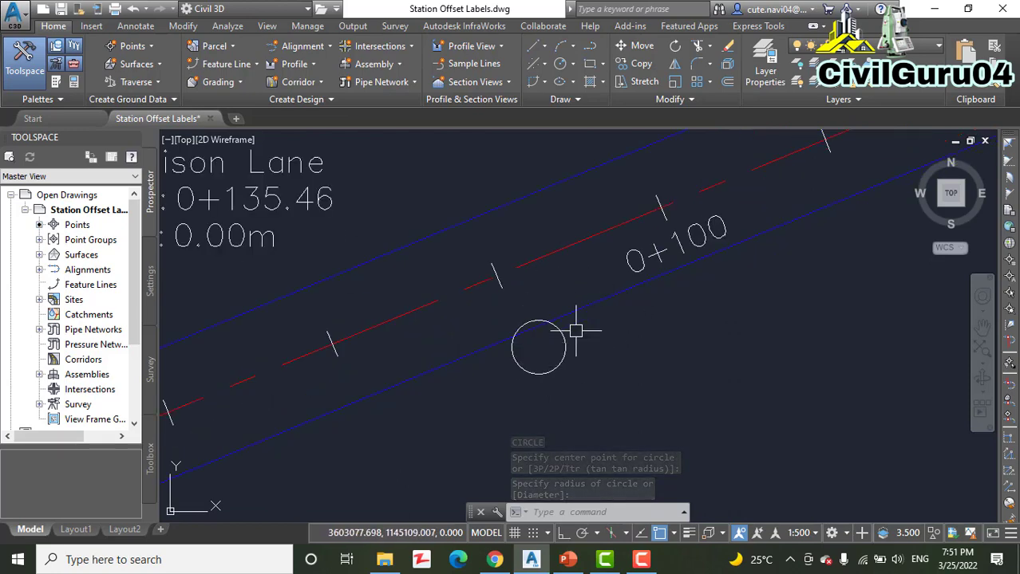
scroll(614, 375, "down", 3)
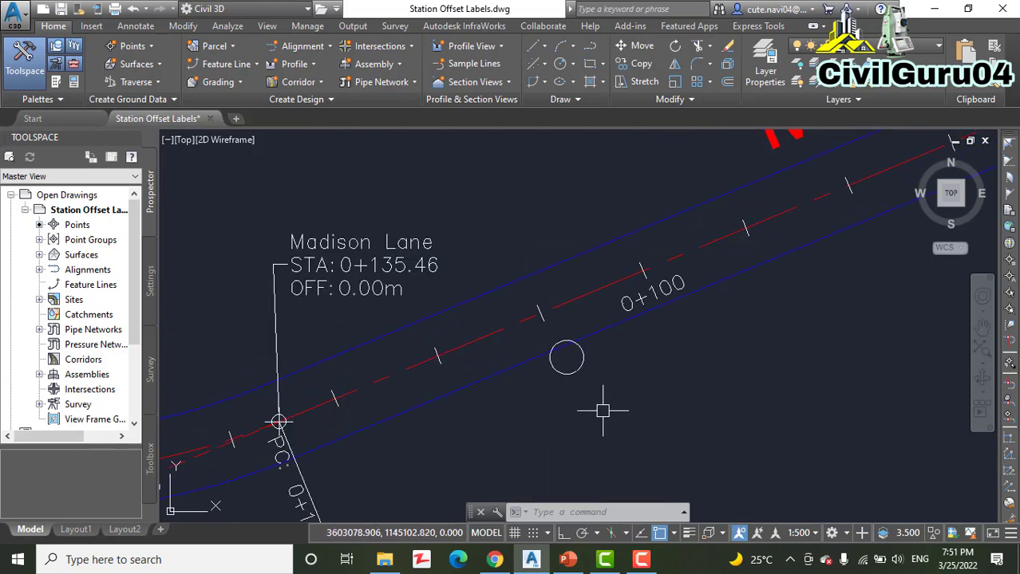
mouse_move(602, 411)
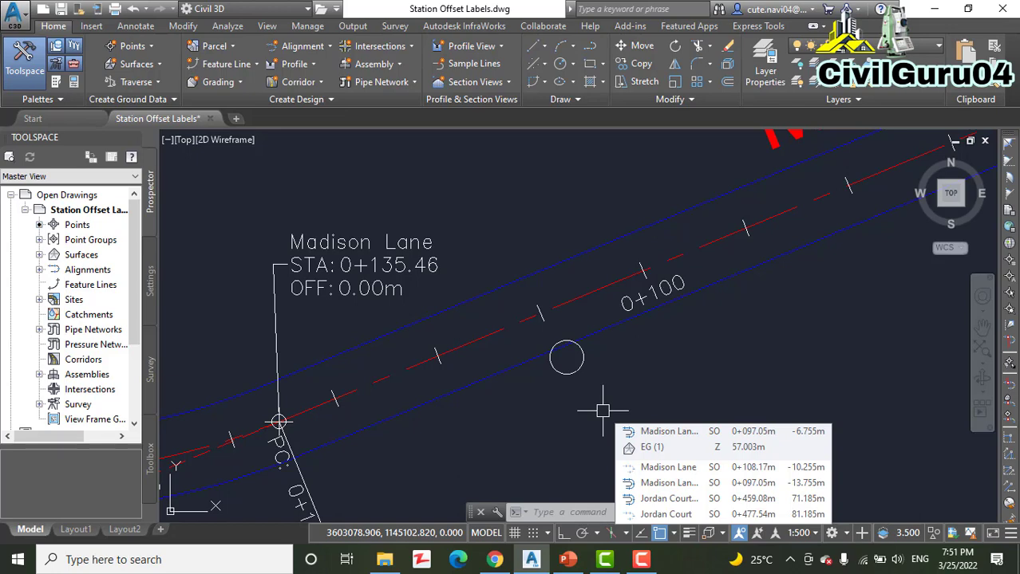
Start a fixed-point station/offset label on the Madison Lane alignment with Ortho on
left_click(278, 422)
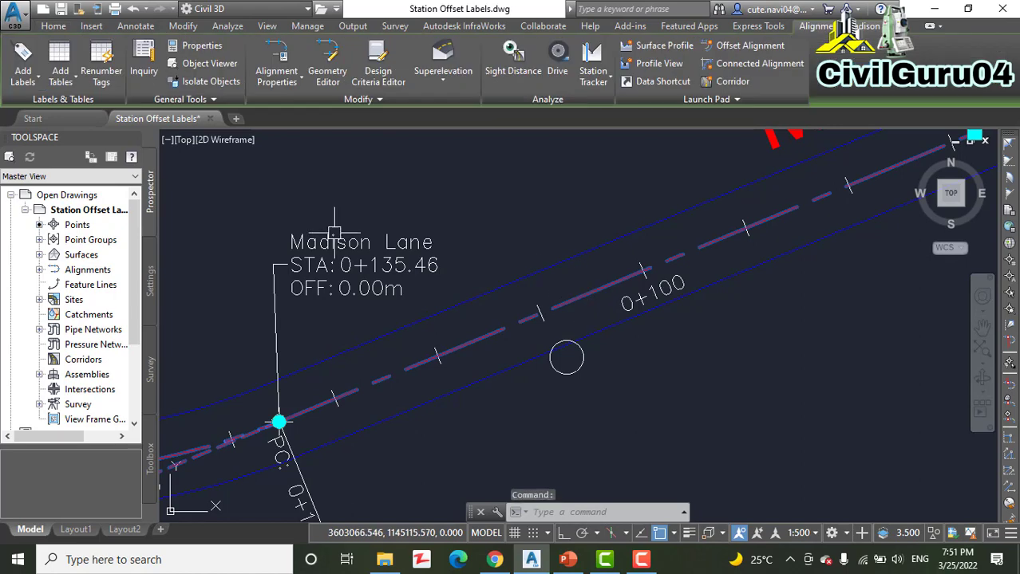
left_click(22, 64)
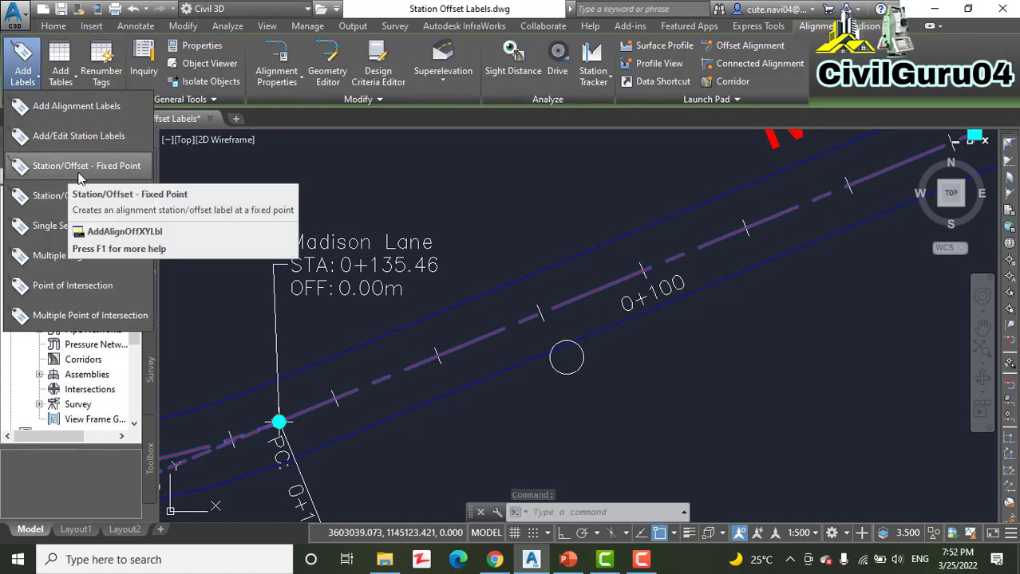
left_click(79, 166)
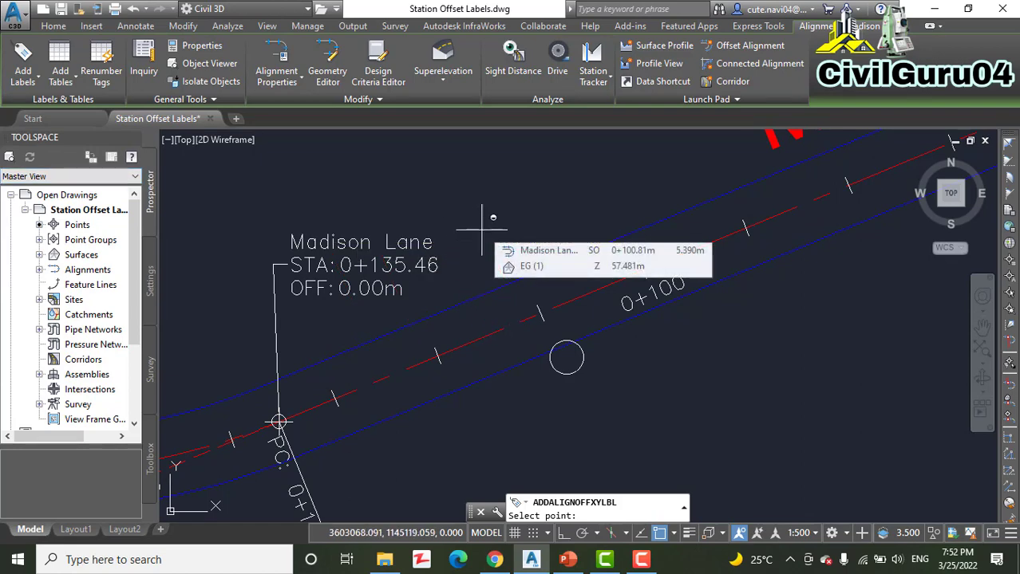
key("F8")
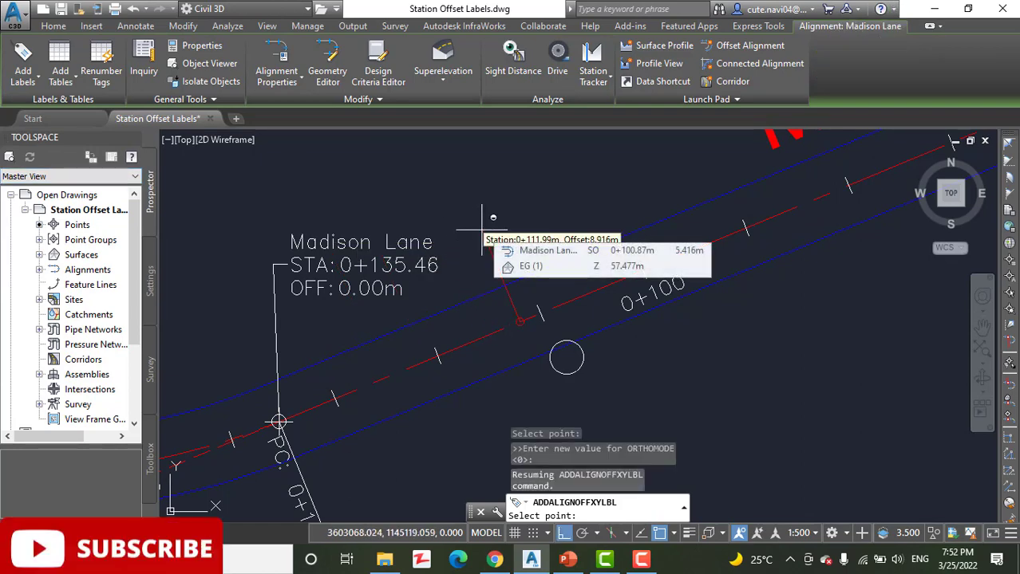
Using osnap overrides, place the label at the circle's centre: STA 0+109.35, OFF 4.61mL
right_click(482, 230, "shift")
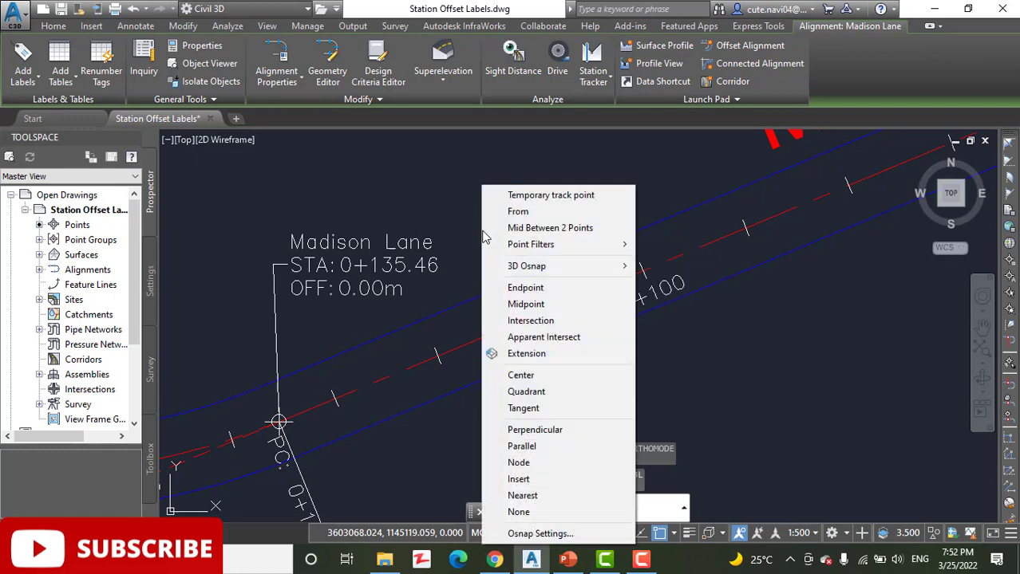
left_click(525, 287)
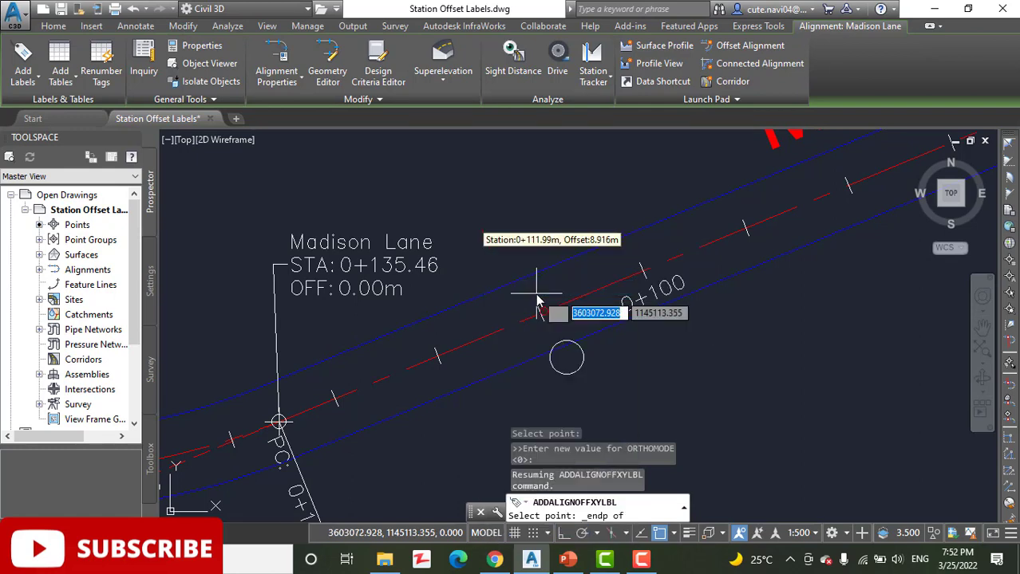
right_click(534, 240, "shift")
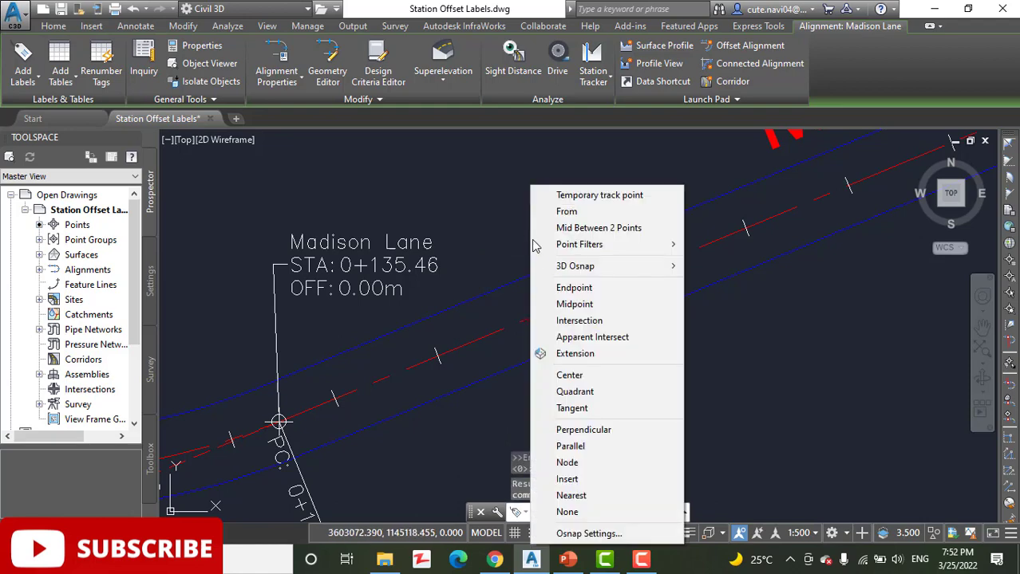
left_click(575, 304)
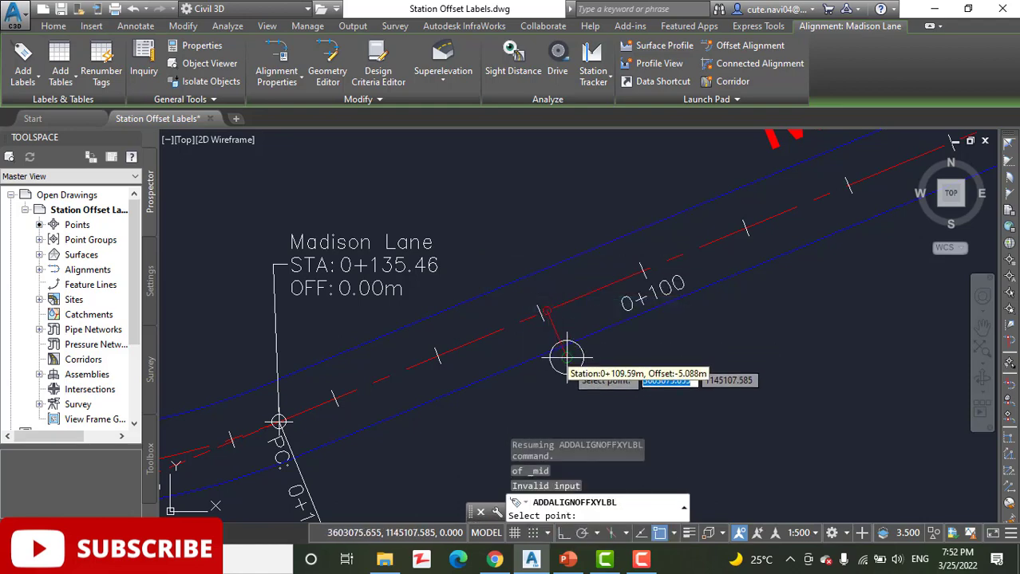
scroll(566, 357, "up", 5)
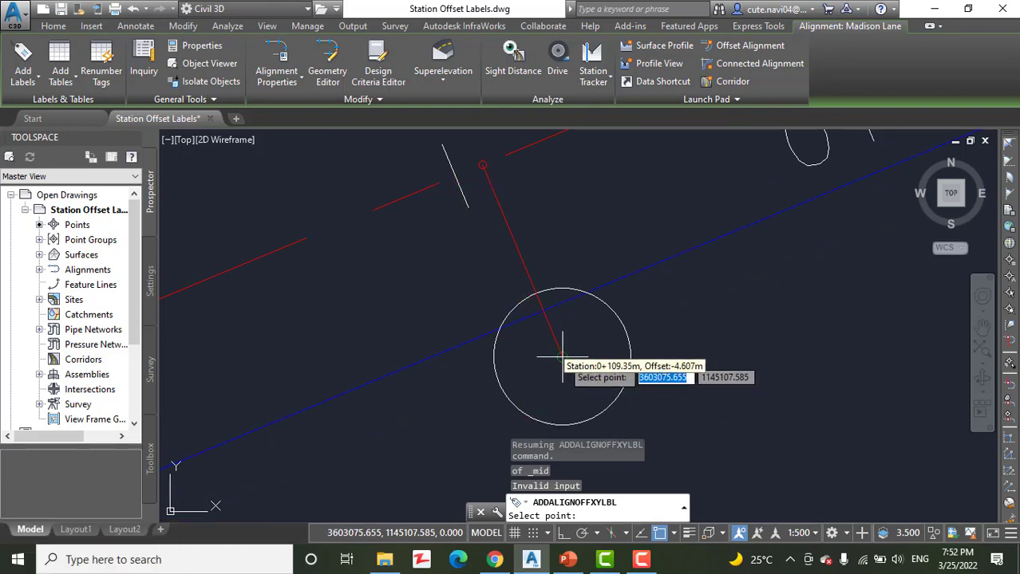
left_click(562, 357)
scroll(568, 358, "down", 5)
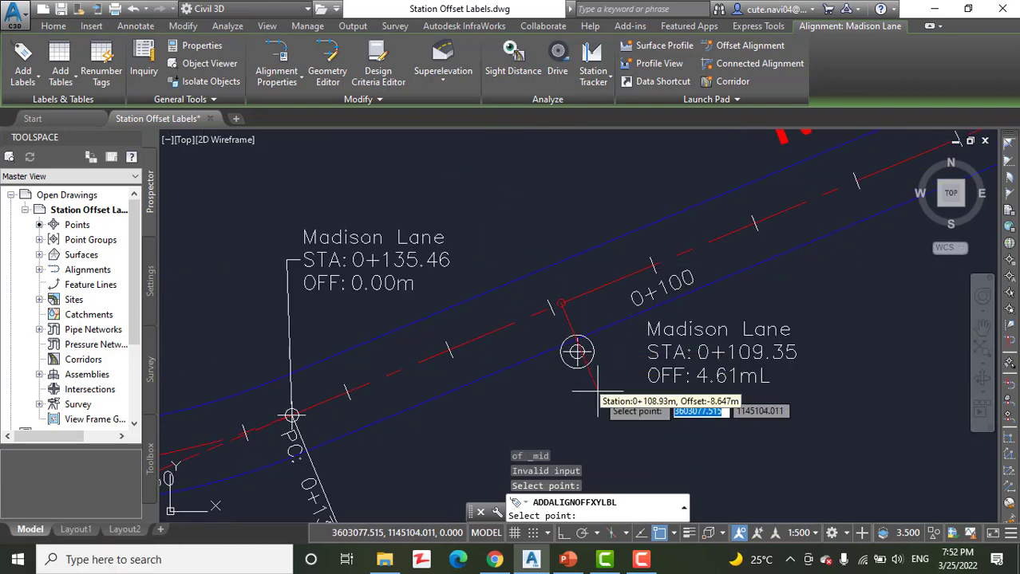
key("Escape")
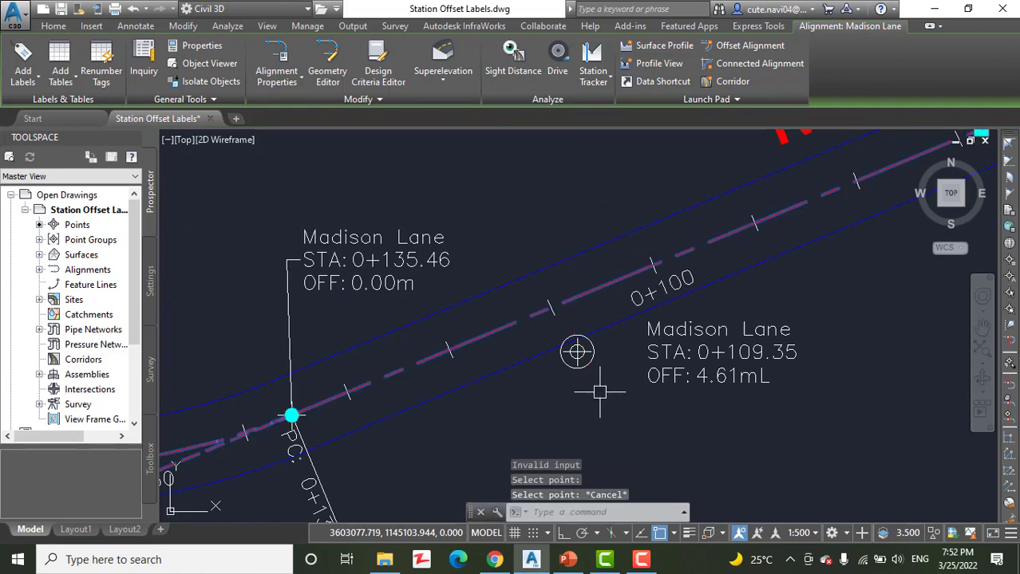
key("Escape")
middle_click_drag(610, 400, 567, 350)
Drag the STA 0+109.35 label's grip to below-right of the circle, leaving a leader line
left_click(662, 310)
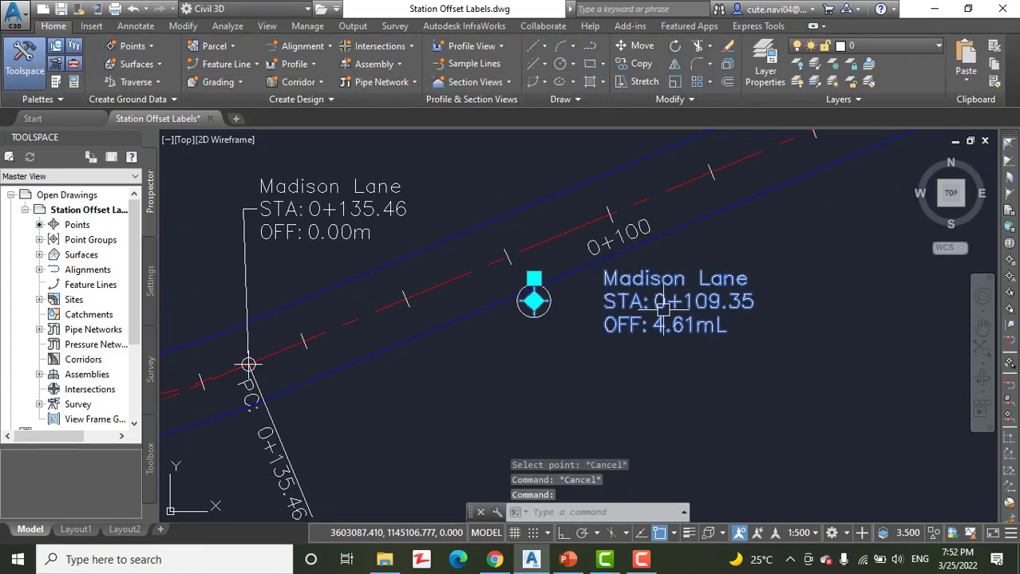
left_click(534, 278)
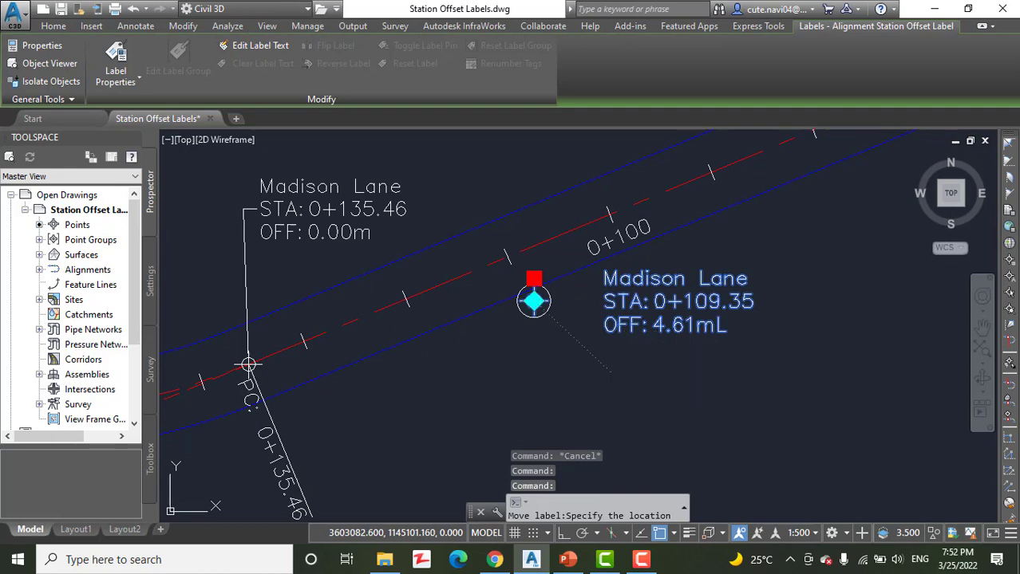
left_click(600, 372)
key("Escape")
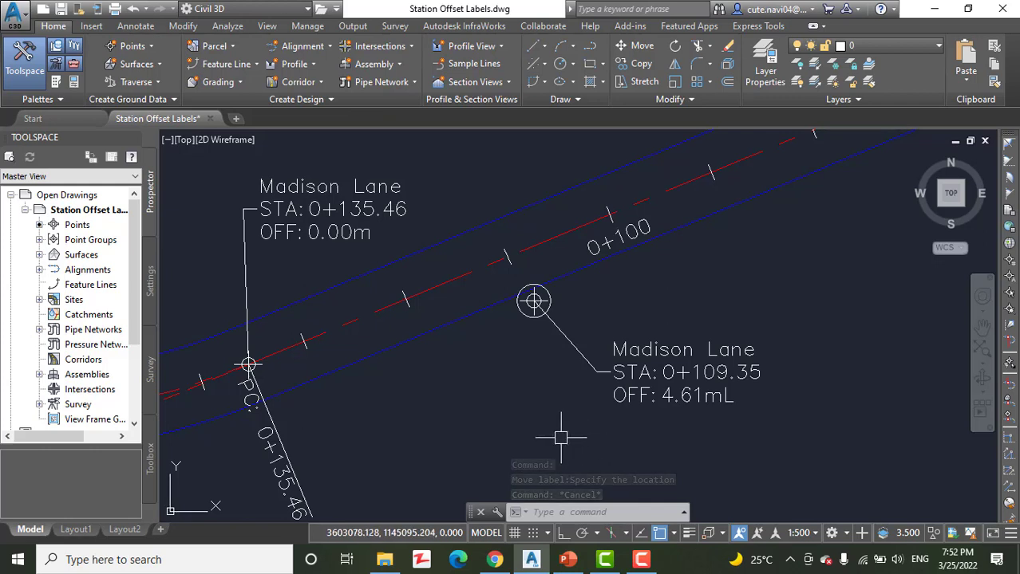
mouse_move(561, 437)
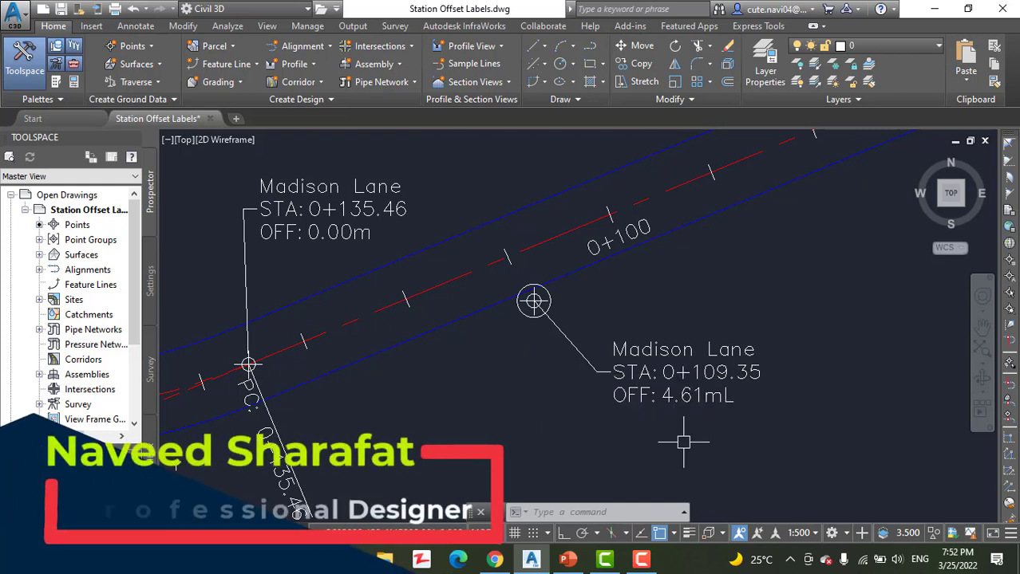
mouse_move(677, 444)
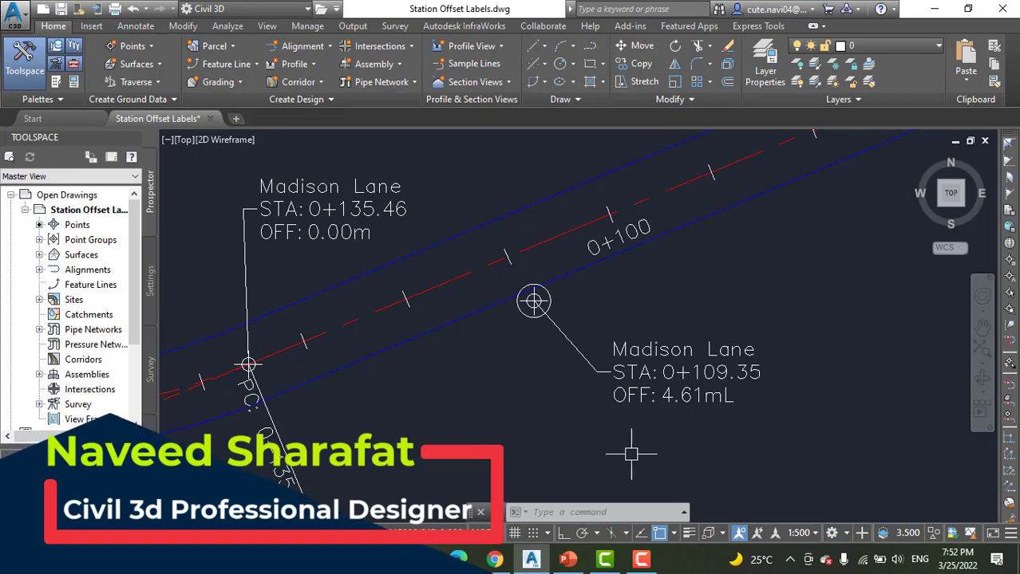
scroll(627, 452, "down", 1)
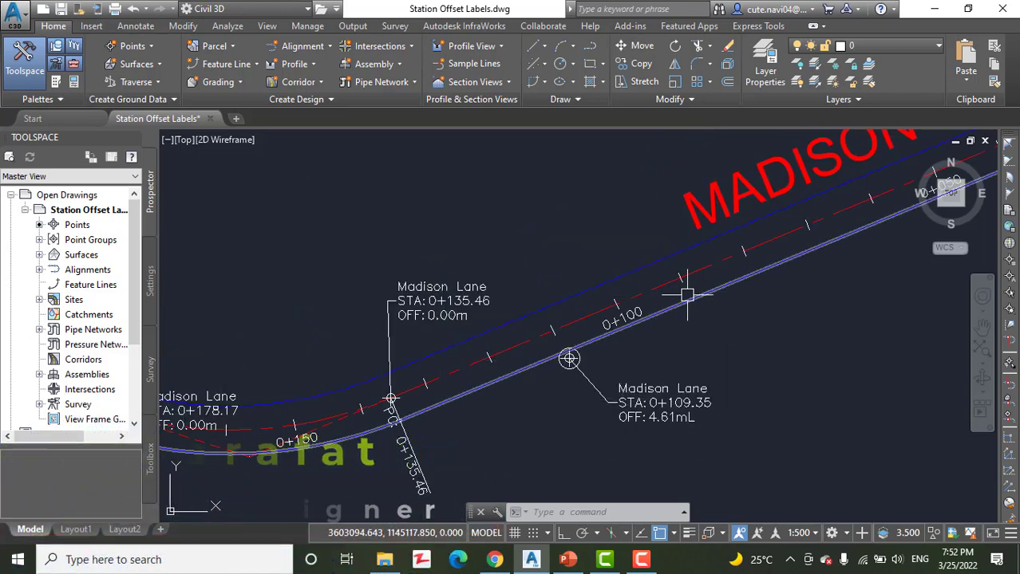
scroll(568, 358, "up", 1)
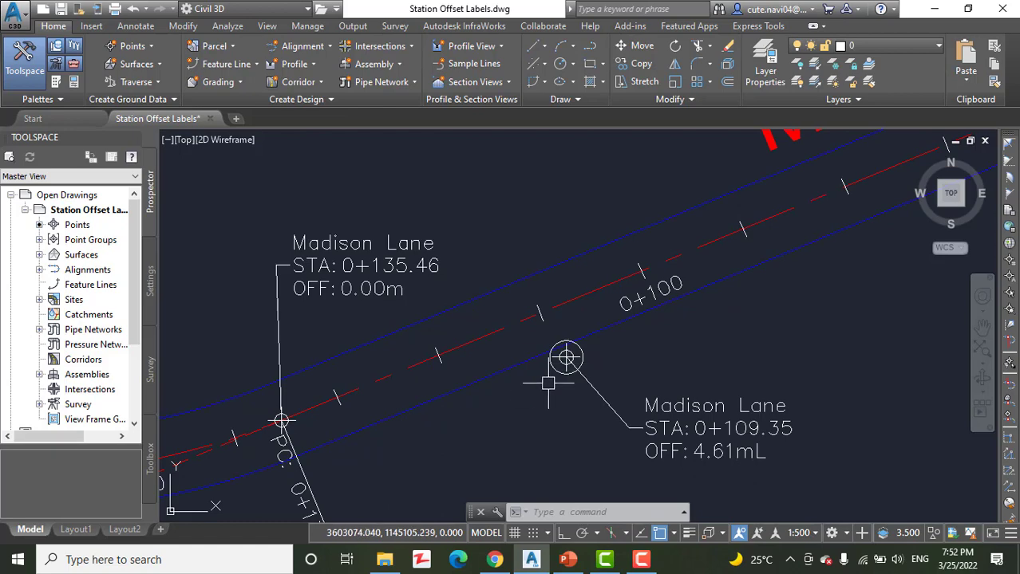
scroll(576, 412, "down", 2)
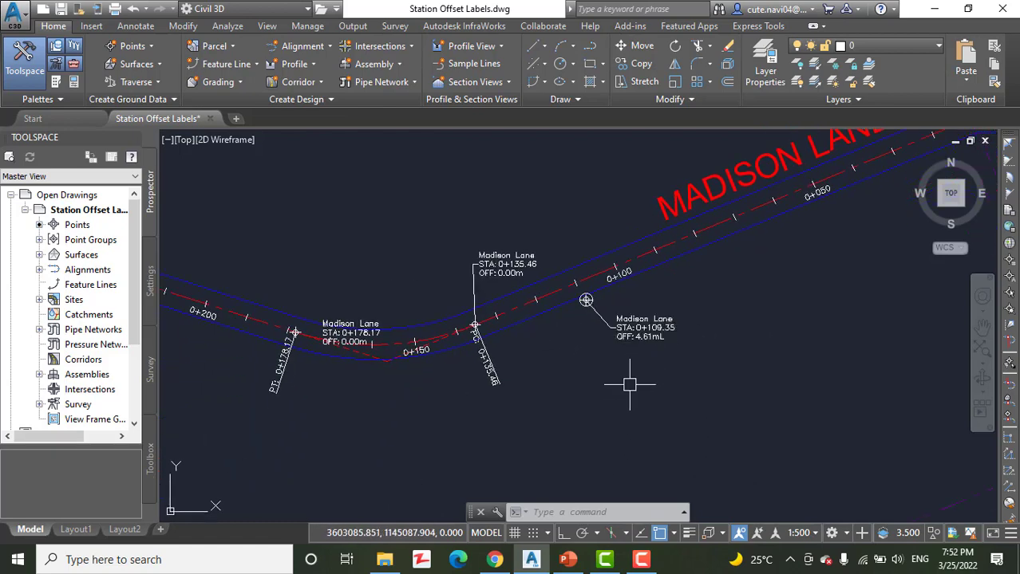
mouse_move(630, 385)
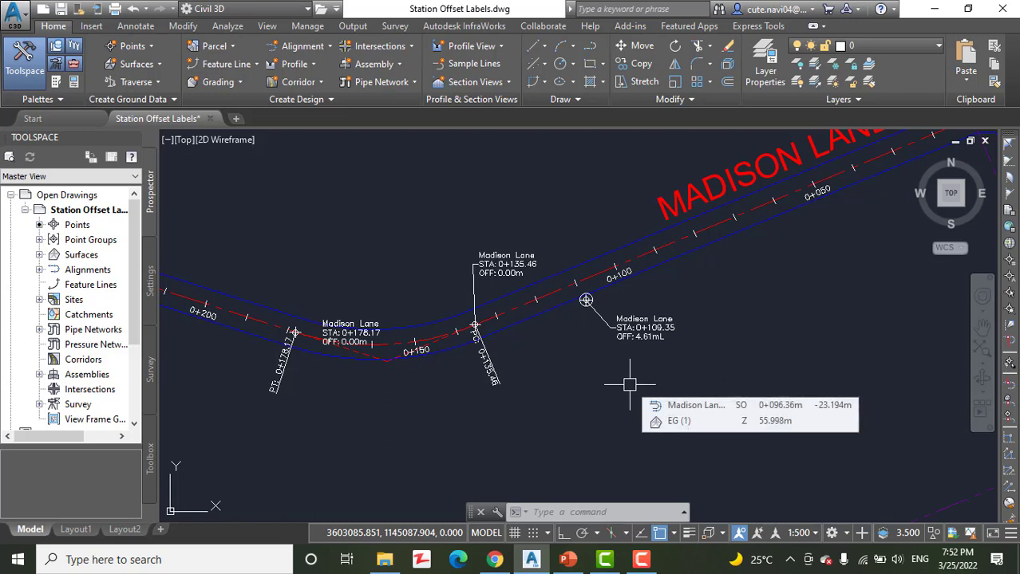